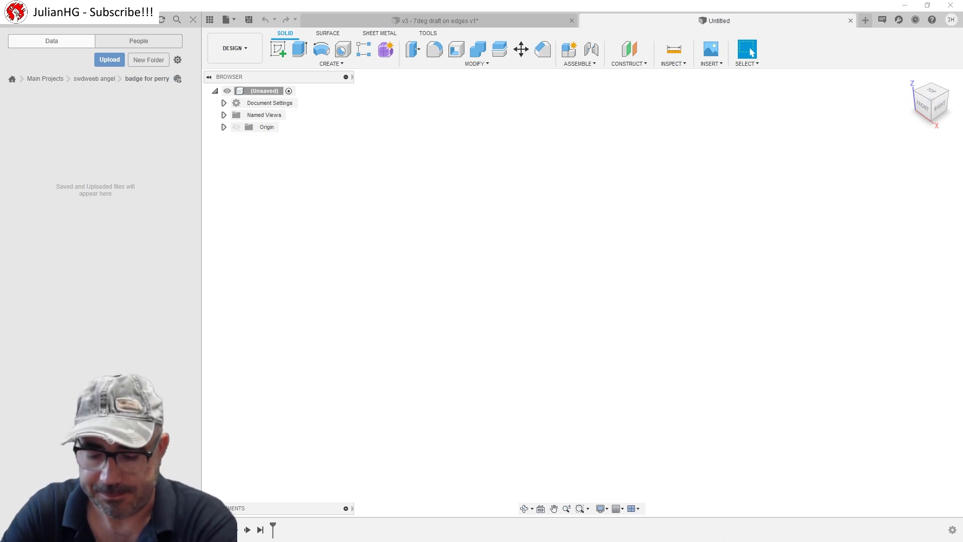
# Sketch a 406.4 mm centre-diameter circle at the origin on the horizontal plane
pyautogui.click(476, 63)
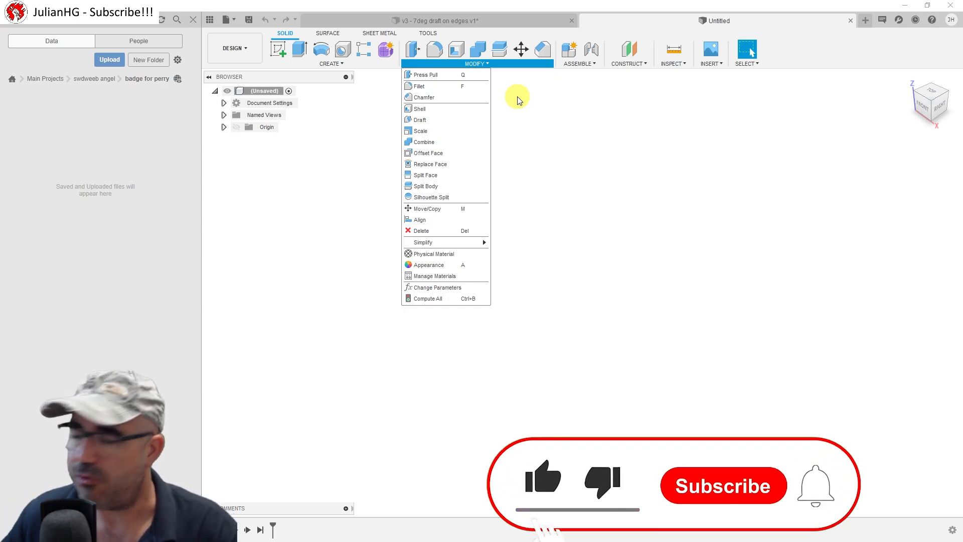
pyautogui.click(335, 64)
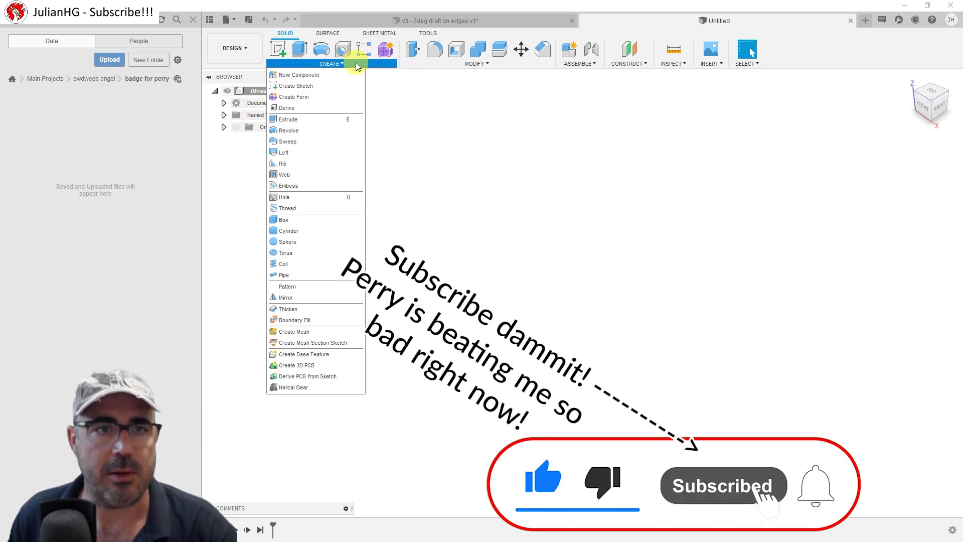
pyautogui.click(305, 93)
pyautogui.click(624, 296)
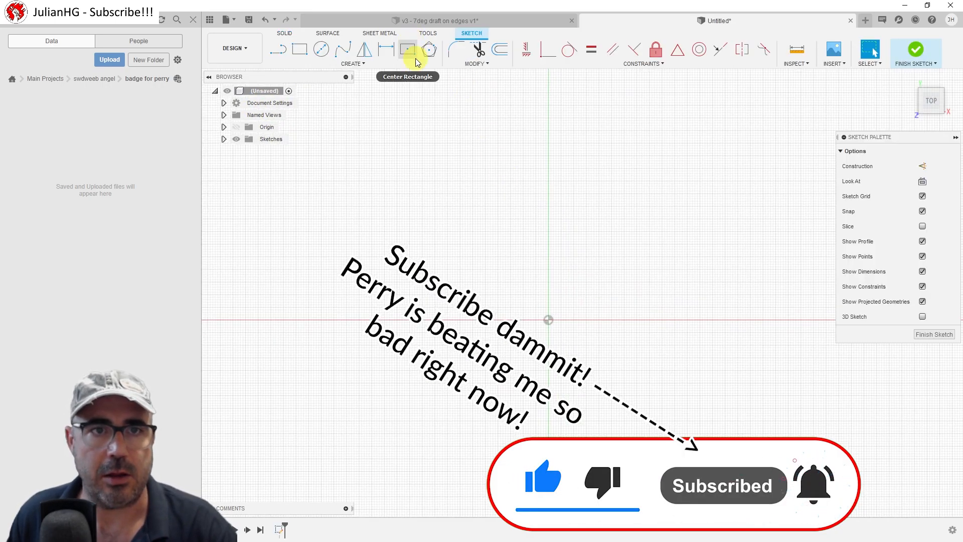
pyautogui.click(322, 49)
pyautogui.click(548, 320)
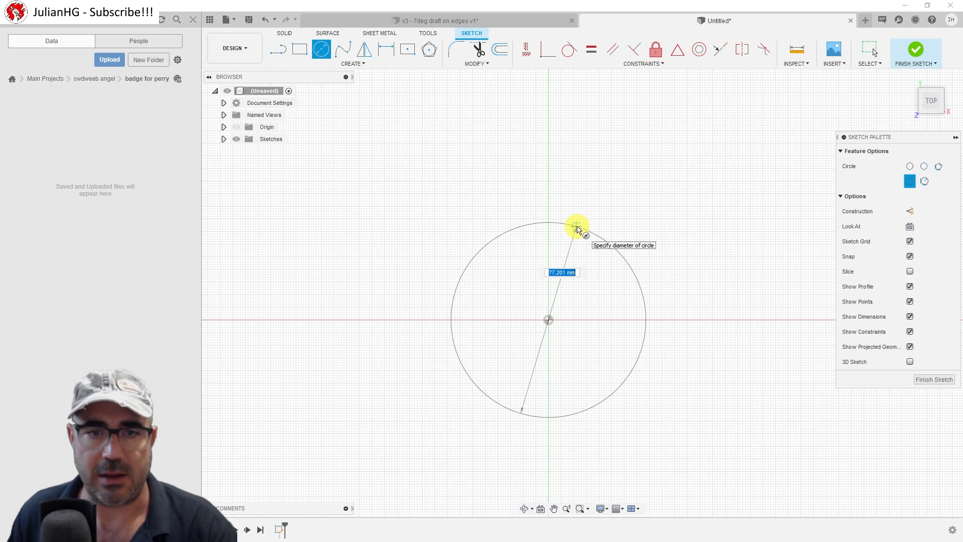
pyautogui.write('406')
pyautogui.press('Return')
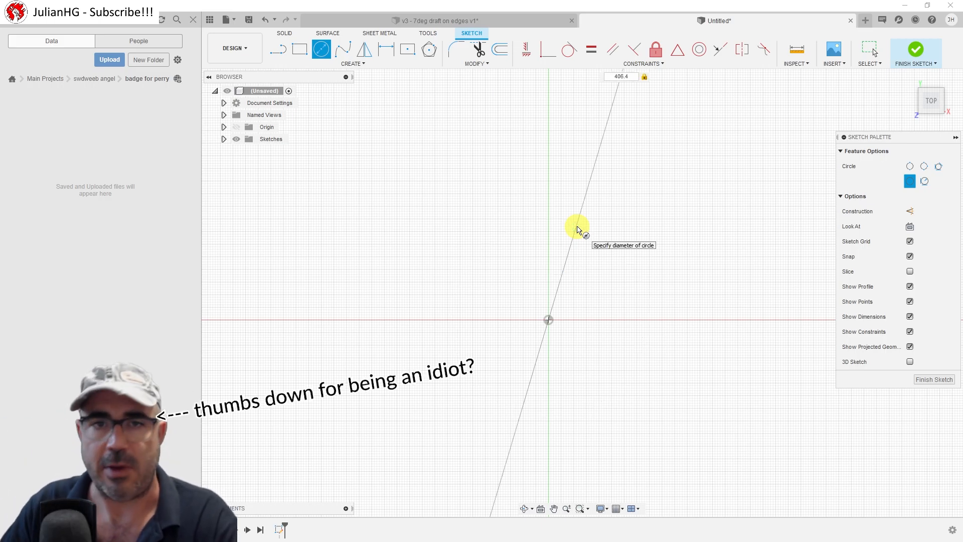
pyautogui.press('Escape')
pyautogui.press('Escape')
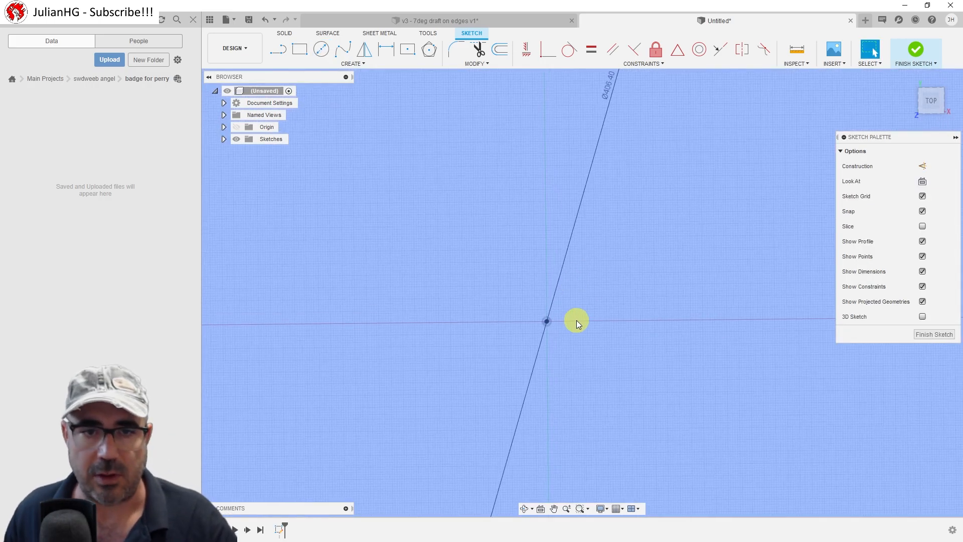
pyautogui.scroll(-5, 607, 323)
pyautogui.scroll(-2, 590, 328)
# Extrude the circle 400 mm into a solid cylinder as a new body
pyautogui.moveTo(591, 326)
pyautogui.keyDown('shift'); pyautogui.mouseDown(button='middle')
pyautogui.moveTo(589, 280)
pyautogui.moveTo(621, 304)
pyautogui.mouseUp(button='middle'); pyautogui.keyUp('shift')
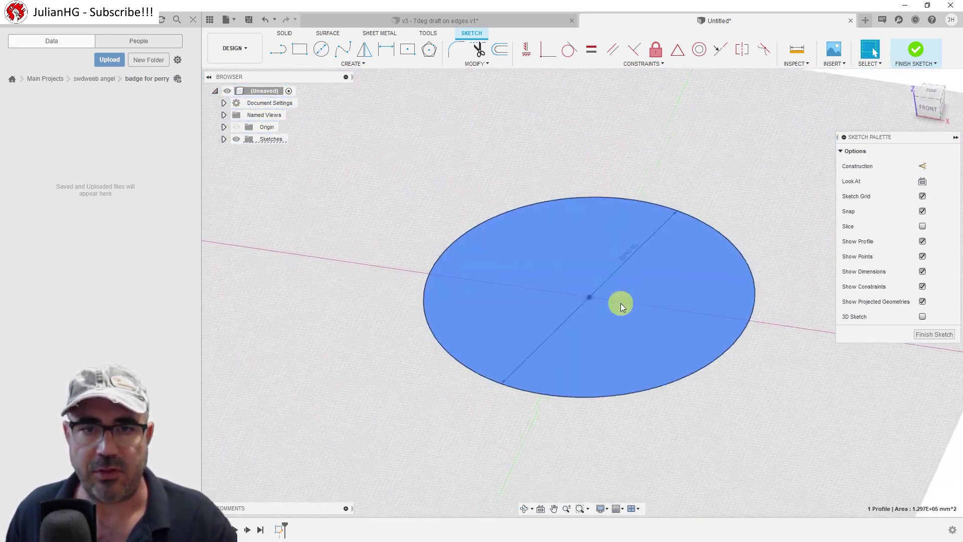
pyautogui.click(653, 323)
pyautogui.press('e')
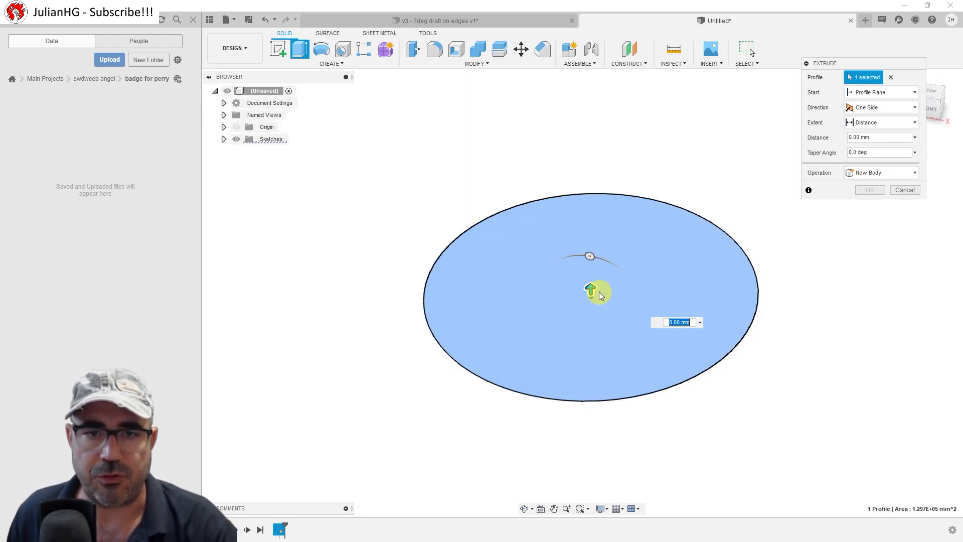
pyautogui.moveTo(589, 291); pyautogui.dragTo(604, 109)
pyautogui.click(677, 143)
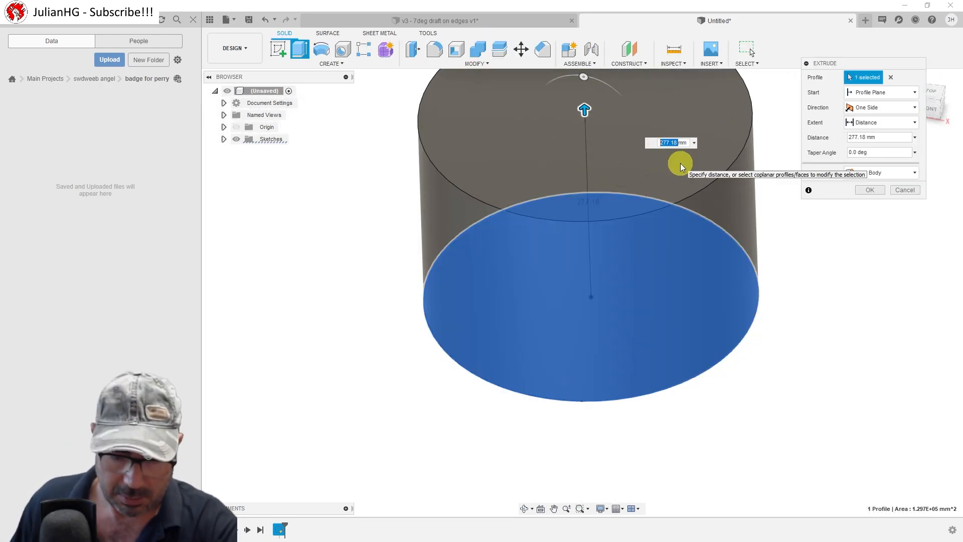
pyautogui.write('4')
pyautogui.press('Return')
pyautogui.press('Return')
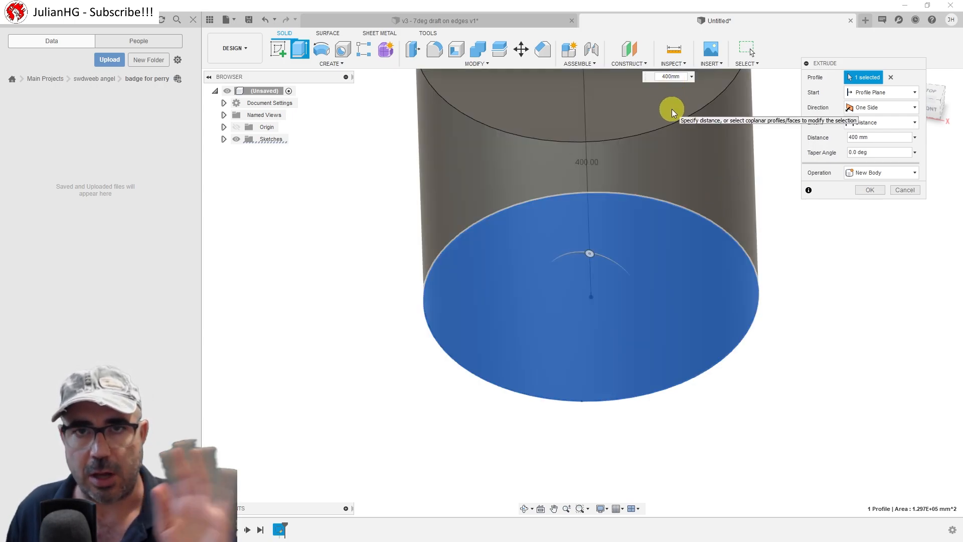
pyautogui.click(869, 191)
pyautogui.keyDown('shift'); pyautogui.moveTo(821, 303); pyautogui.dragTo(789, 295, button='middle'); pyautogui.keyUp('shift')
pyautogui.scroll(3, 713, 295)
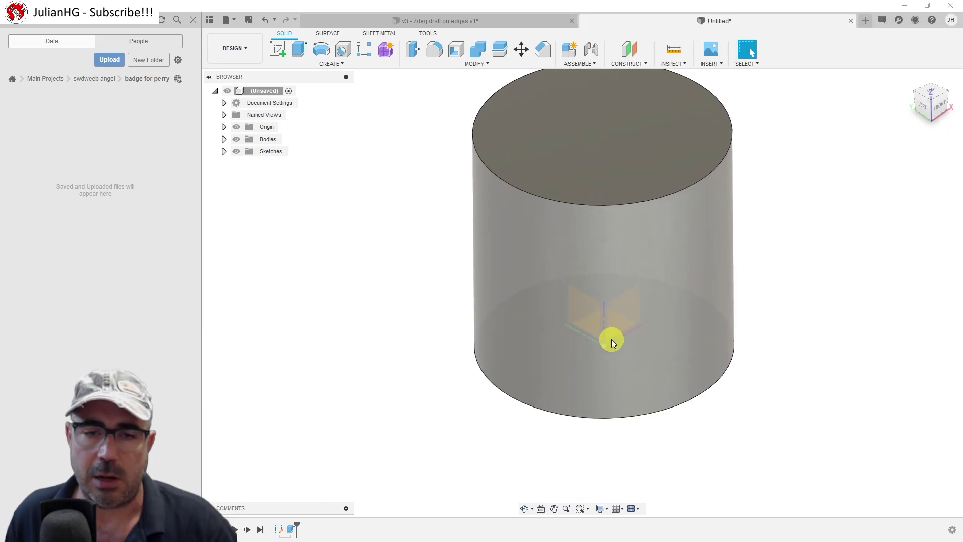
# Move Body1 along Y by 203.20 mm + 6 mm so its wall sits just past the origin
pyautogui.moveTo(611, 339)
pyautogui.keyDown('shift'); pyautogui.mouseDown(button='middle')
pyautogui.moveTo(640, 318)
pyautogui.moveTo(634, 337)
pyautogui.moveTo(617, 300)
pyautogui.moveTo(568, 327)
pyautogui.moveTo(568, 353)
pyautogui.moveTo(581, 332)
pyautogui.mouseUp(button='middle'); pyautogui.keyUp('shift')
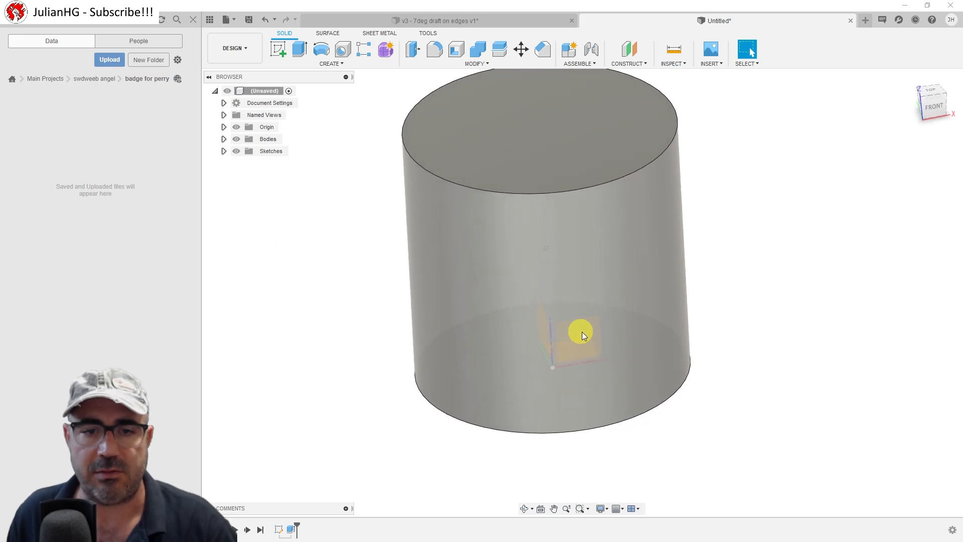
pyautogui.click(223, 139)
pyautogui.rightClick(276, 151)
pyautogui.click(323, 159)
pyautogui.moveTo(454, 354); pyautogui.dragTo(462, 408)
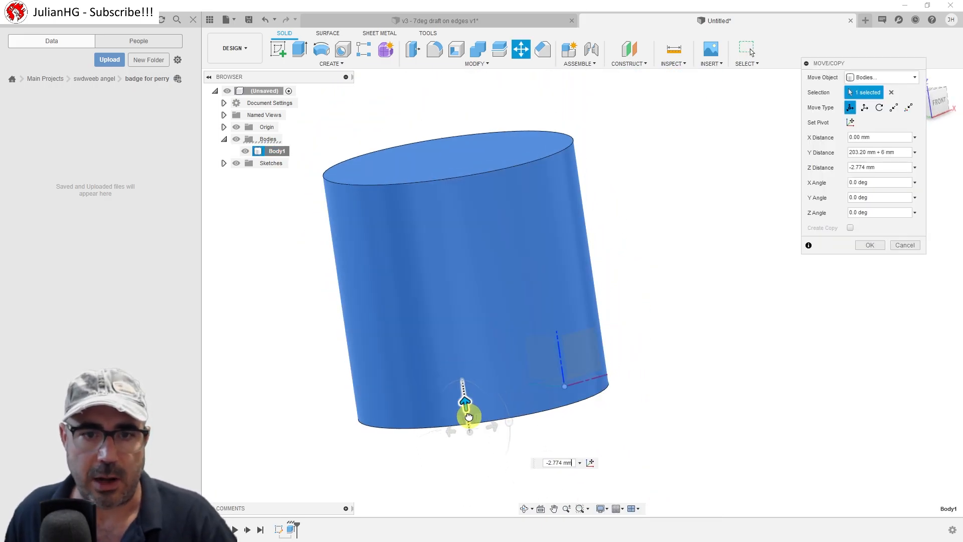
pyautogui.press('Return')
pyautogui.moveTo(642, 413)
pyautogui.keyDown('shift'); pyautogui.mouseDown(button='middle')
pyautogui.moveTo(554, 327)
pyautogui.moveTo(612, 349)
pyautogui.moveTo(599, 376)
pyautogui.moveTo(617, 357)
pyautogui.moveTo(586, 368)
pyautogui.moveTo(586, 295)
pyautogui.moveTo(662, 421)
pyautogui.mouseUp(button='middle'); pyautogui.keyUp('shift')
pyautogui.scroll(2, 612, 346)
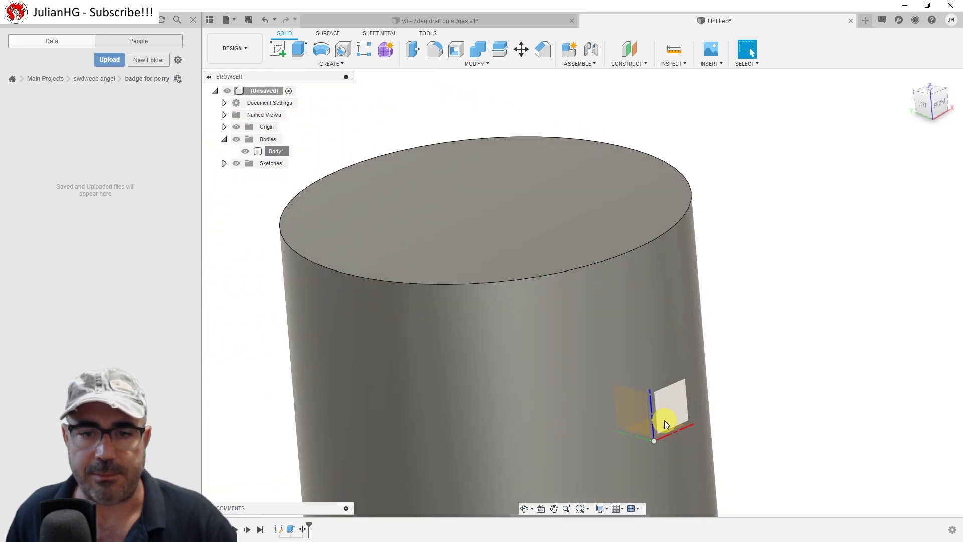
# Sketch a 150 x 150 mm center rectangle at the origin on the front plane
pyautogui.click(330, 65)
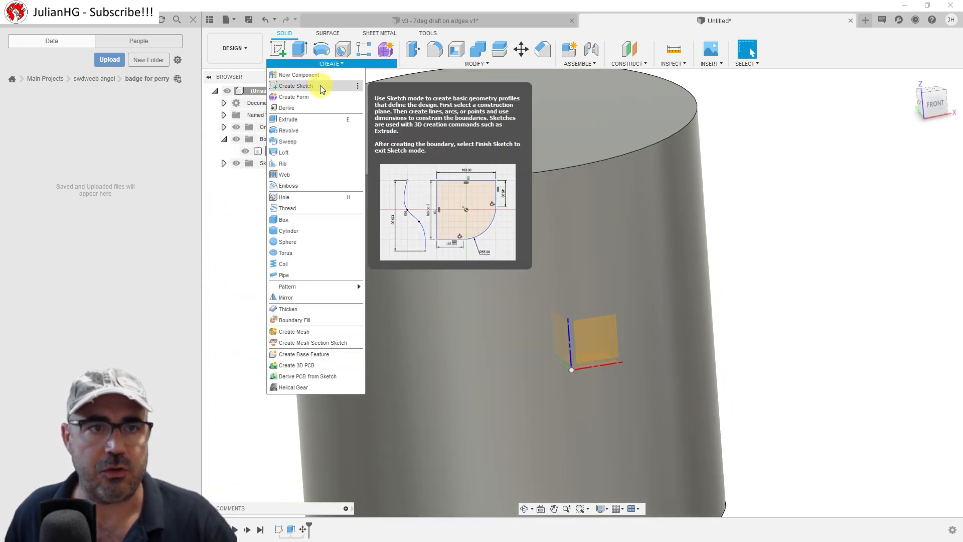
pyautogui.click(322, 88)
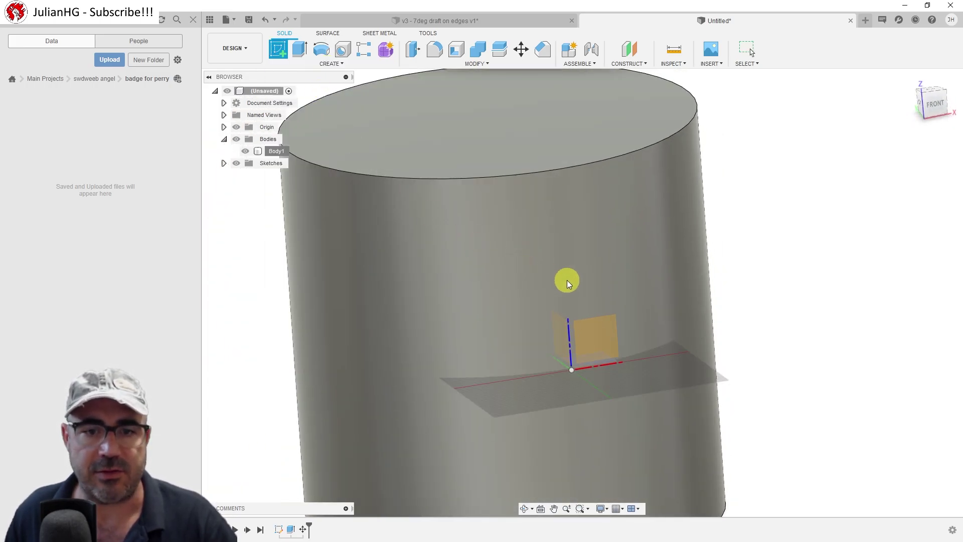
pyautogui.click(587, 341)
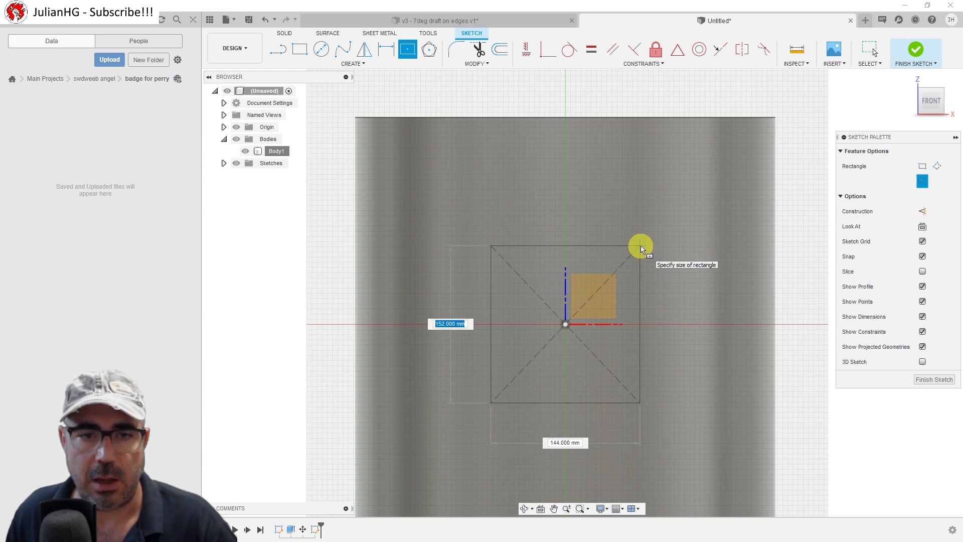
pyautogui.moveTo(645, 247)
pyautogui.keyDown('shift'); pyautogui.mouseDown(button='middle')
pyautogui.moveTo(660, 243)
pyautogui.moveTo(660, 254)
pyautogui.moveTo(650, 241)
pyautogui.moveTo(645, 308)
pyautogui.moveTo(640, 289)
pyautogui.moveTo(653, 268)
pyautogui.mouseUp(button='middle'); pyautogui.keyUp('shift')
pyautogui.write('150')
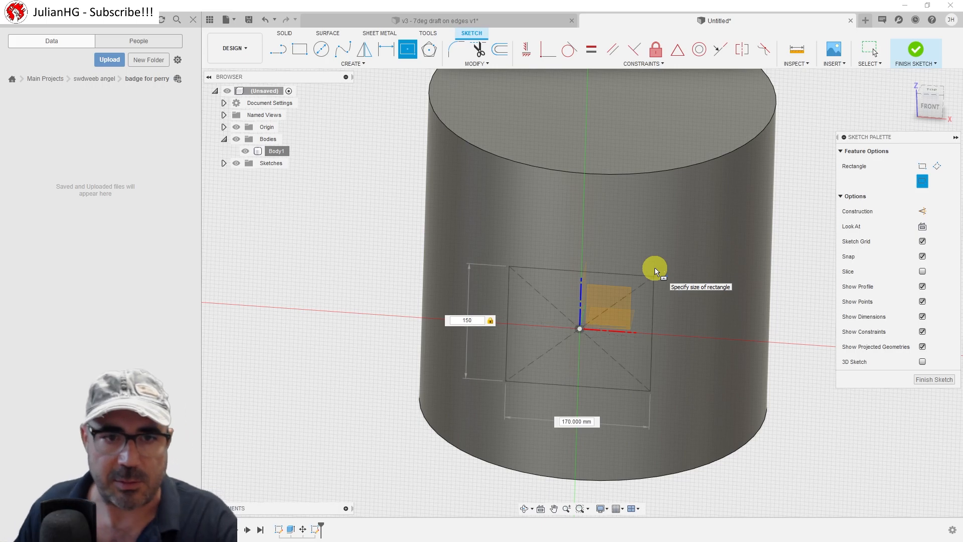
pyautogui.press('Tab')
pyautogui.write('150')
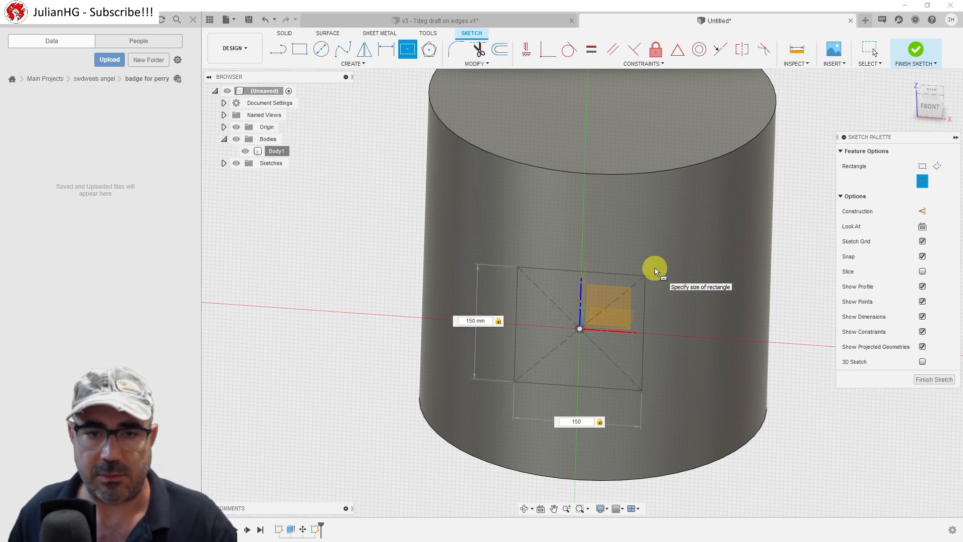
pyautogui.press('Return')
pyautogui.press('Escape')
# Round the square's four corners with 15 mm sketch fillets
pyautogui.moveTo(656, 336)
pyautogui.keyDown('shift'); pyautogui.mouseDown(button='middle')
pyautogui.moveTo(709, 318)
pyautogui.moveTo(626, 307)
pyautogui.moveTo(603, 275)
pyautogui.moveTo(650, 242)
pyautogui.moveTo(563, 145)
pyautogui.mouseUp(button='middle'); pyautogui.keyUp('shift')
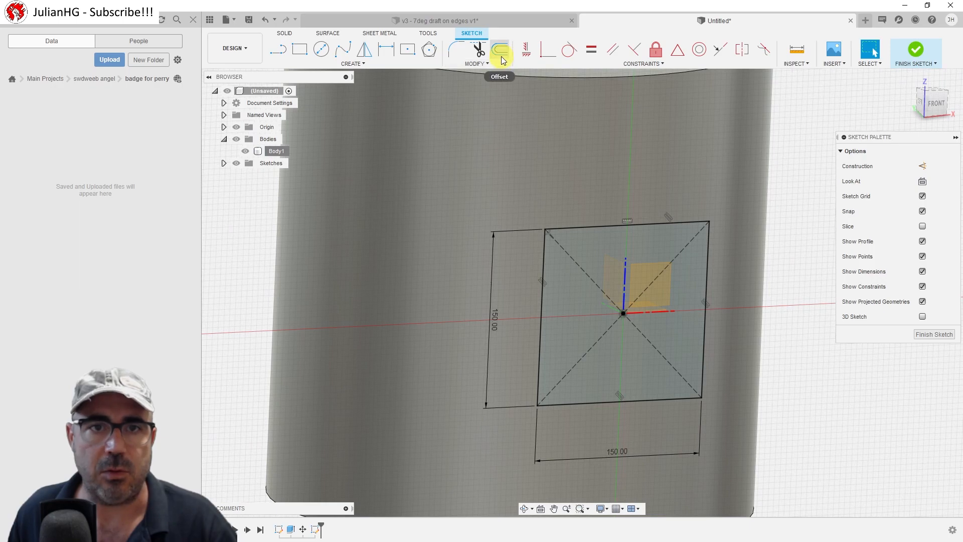
pyautogui.click(456, 49)
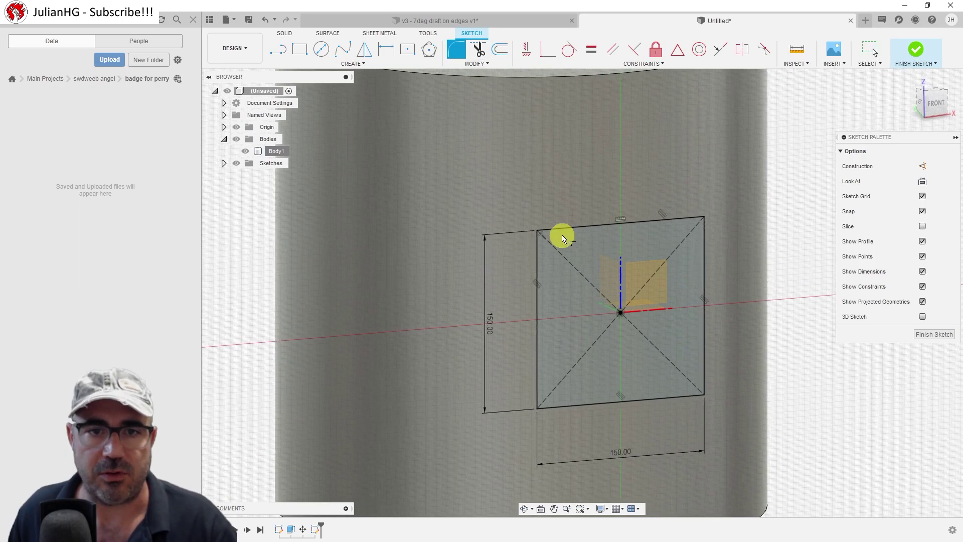
pyautogui.click(536, 244)
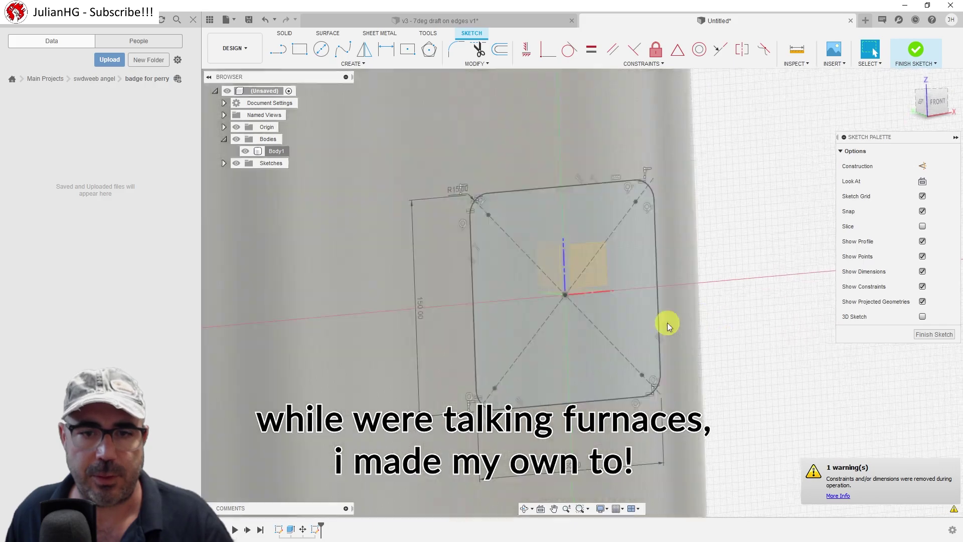
pyautogui.moveTo(667, 322)
pyautogui.keyDown('shift'); pyautogui.mouseDown(button='middle')
pyautogui.moveTo(534, 352)
pyautogui.moveTo(584, 331)
pyautogui.moveTo(479, 303)
pyautogui.moveTo(523, 267)
pyautogui.mouseUp(button='middle'); pyautogui.keyUp('shift')
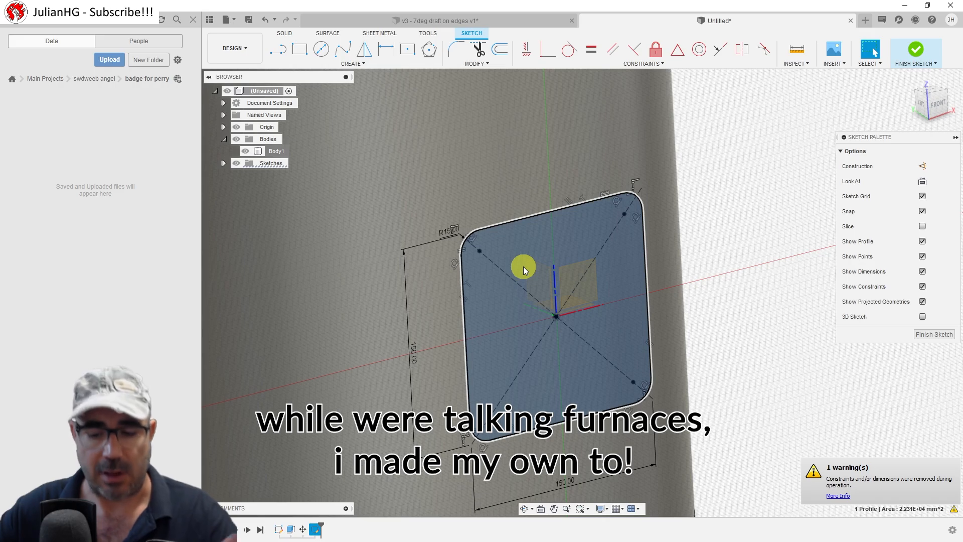
pyautogui.press('e')
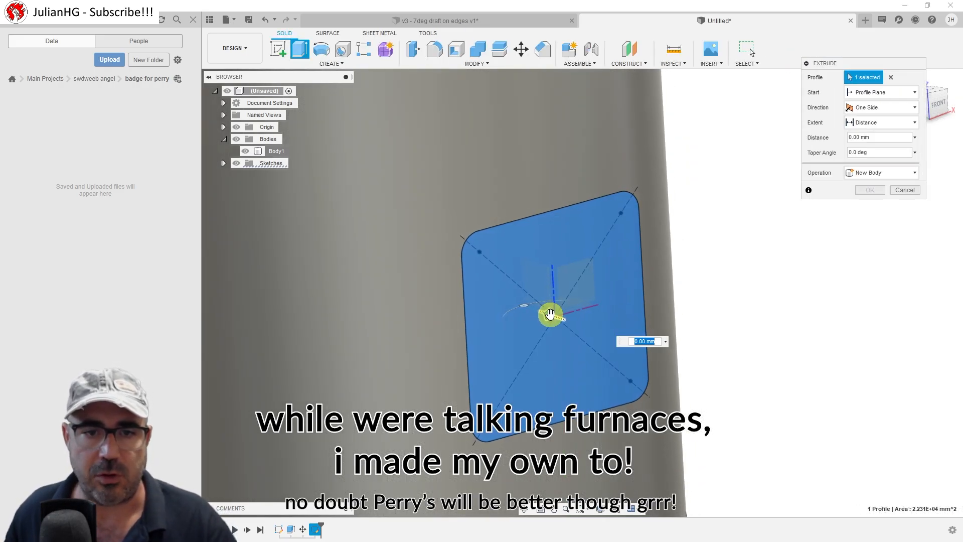
# Extrude the profile 81.352 mm into the cylinder with 8° taper as a New Body rather than a cut
pyautogui.moveTo(559, 321); pyautogui.dragTo(477, 303)
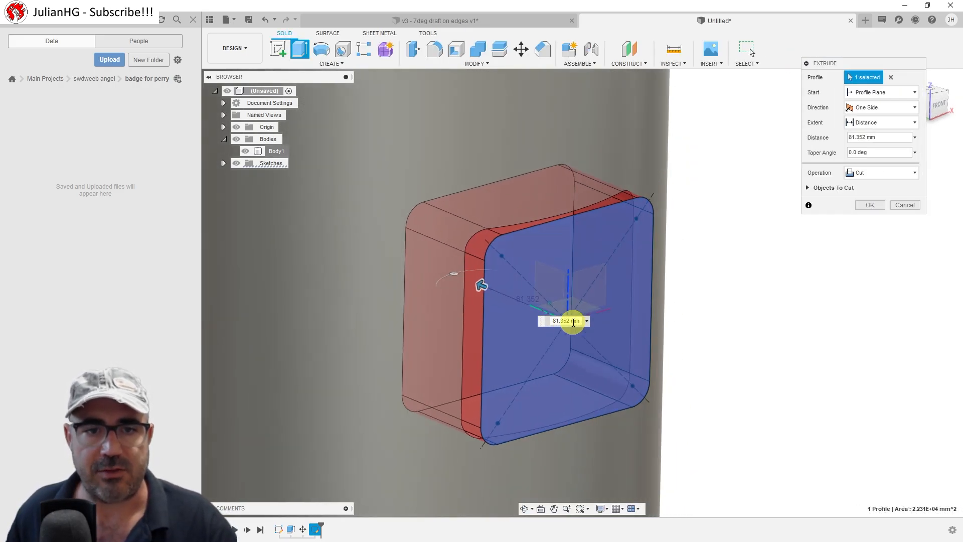
pyautogui.moveTo(563, 318)
pyautogui.keyDown('shift'); pyautogui.mouseDown(button='middle')
pyautogui.moveTo(652, 312)
pyautogui.moveTo(637, 318)
pyautogui.moveTo(671, 357)
pyautogui.moveTo(609, 346)
pyautogui.moveTo(609, 317)
pyautogui.moveTo(753, 198)
pyautogui.moveTo(827, 174)
pyautogui.mouseUp(button='middle'); pyautogui.keyUp('shift')
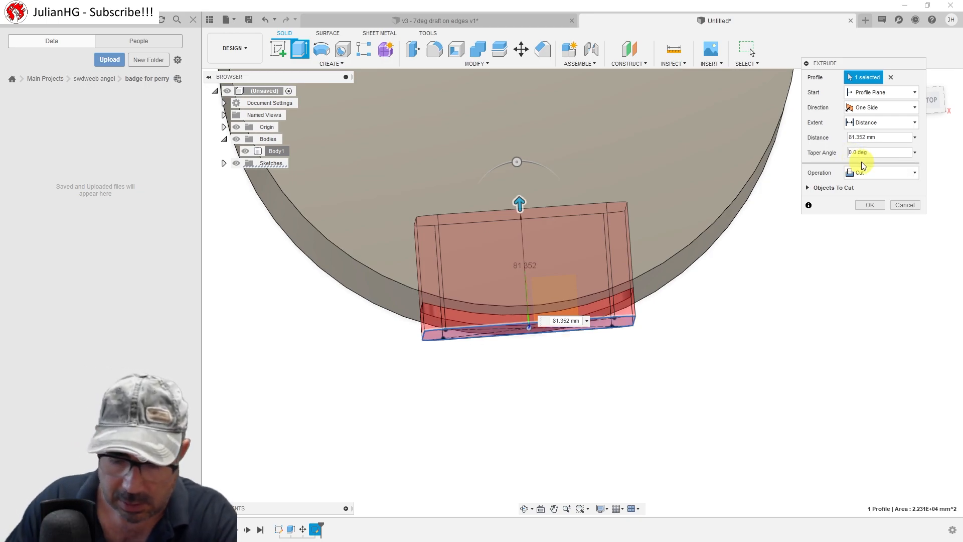
pyautogui.write('8')
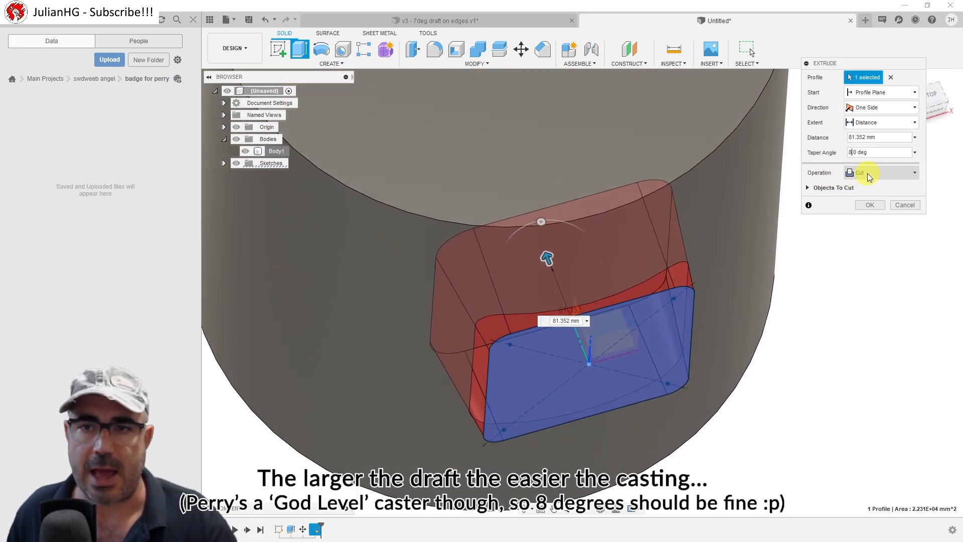
pyautogui.click(868, 174)
pyautogui.click(871, 219)
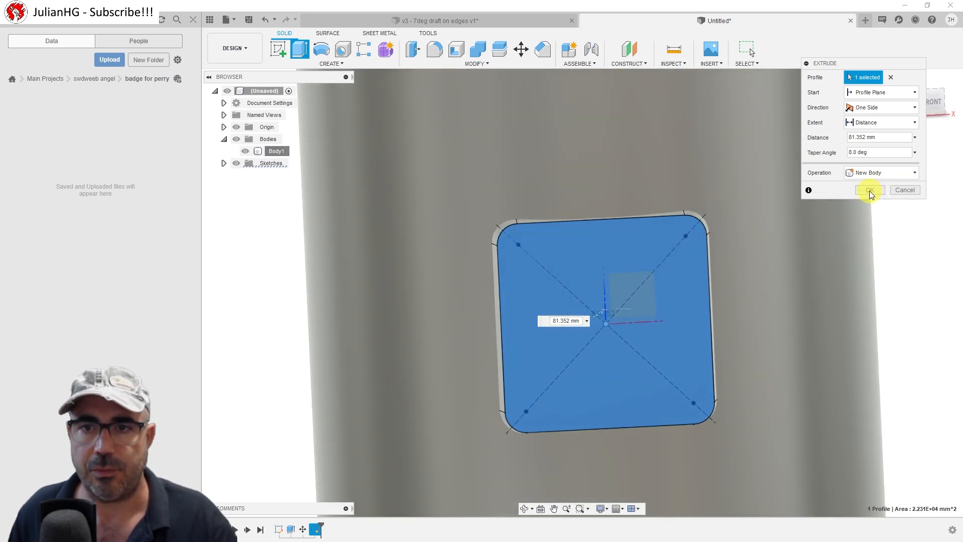
pyautogui.click(870, 191)
# Start a new sketch on the badge body's front face
pyautogui.click(646, 353)
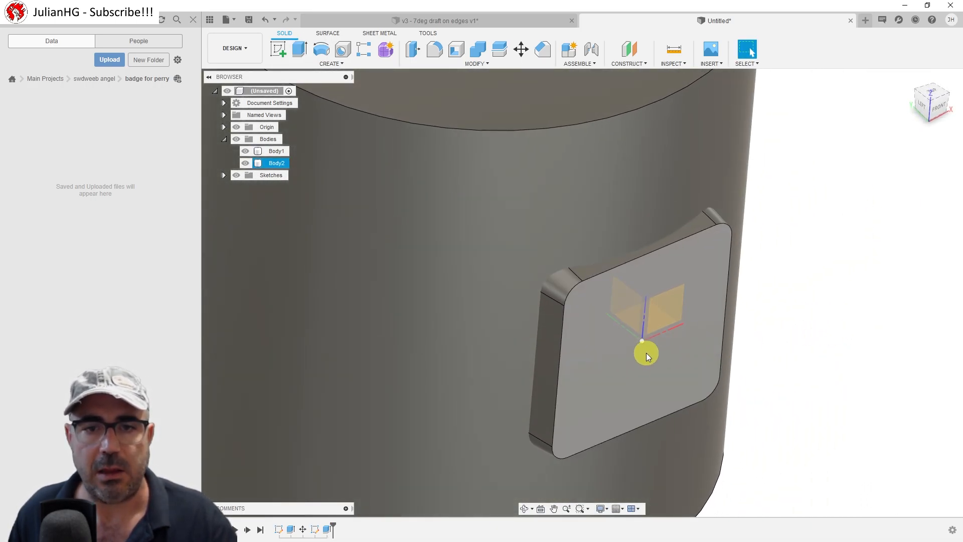
pyautogui.keyDown('shift'); pyautogui.moveTo(619, 363); pyautogui.dragTo(604, 326, button='middle'); pyautogui.keyUp('shift')
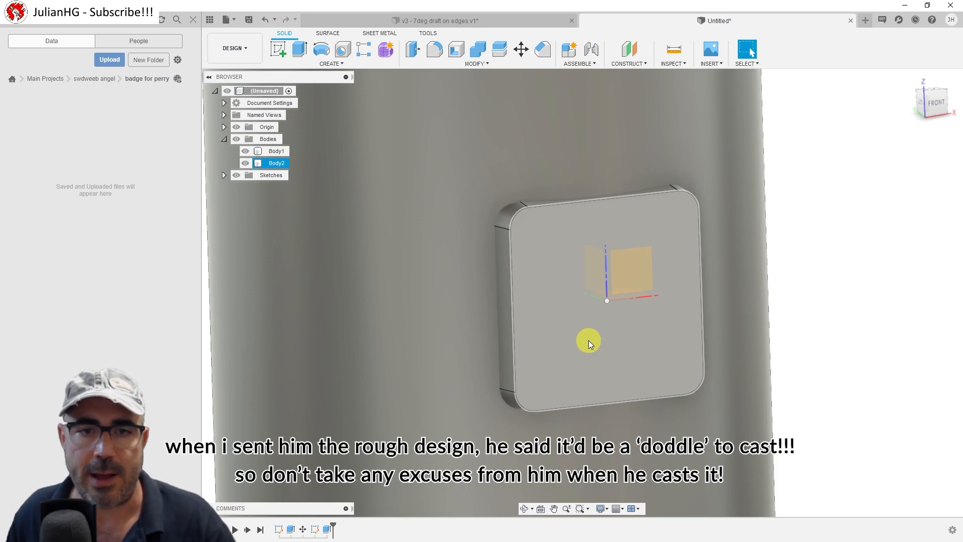
pyautogui.click(588, 340)
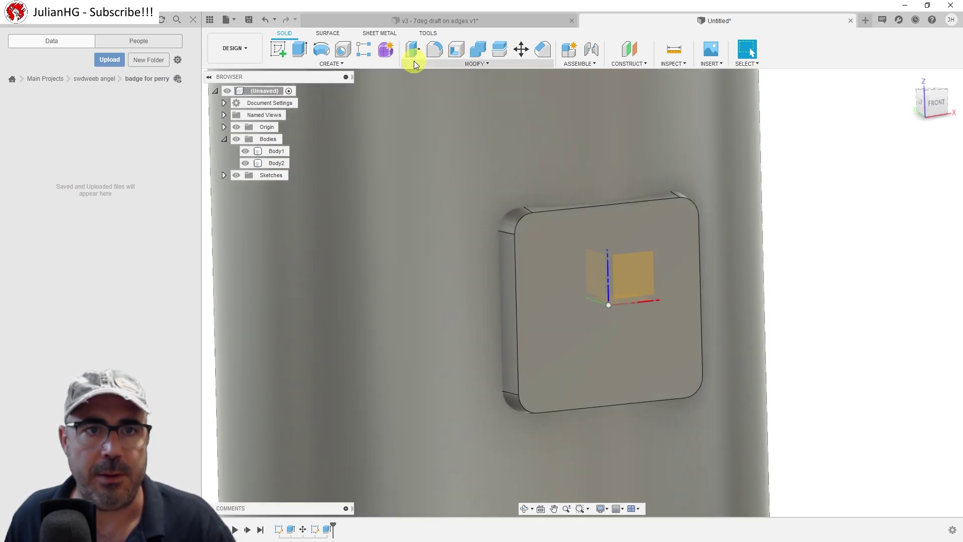
pyautogui.click(331, 63)
pyautogui.click(331, 93)
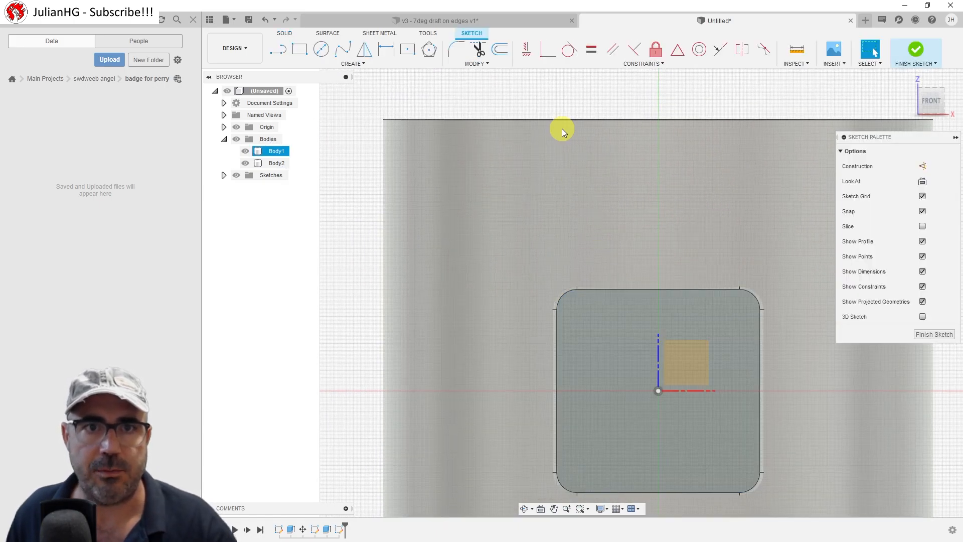
# Offset the badge outline inward to an inset profile and begin extruding it
pyautogui.click(500, 52)
pyautogui.click(601, 290)
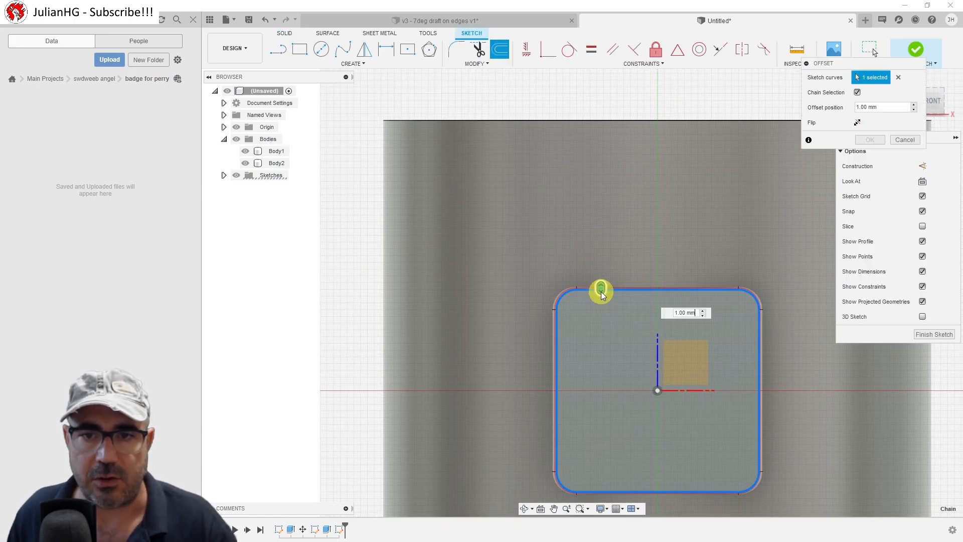
pyautogui.moveTo(602, 292)
pyautogui.keyDown('shift'); pyautogui.mouseDown(button='middle')
pyautogui.moveTo(672, 389)
pyautogui.moveTo(666, 313)
pyautogui.moveTo(624, 233)
pyautogui.moveTo(567, 172)
pyautogui.mouseUp(button='middle'); pyautogui.keyUp('shift')
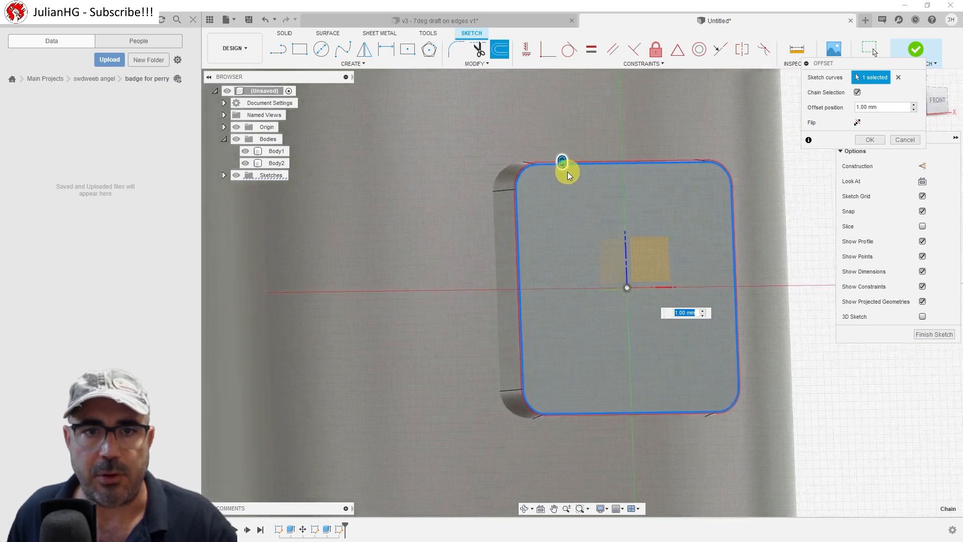
pyautogui.moveTo(568, 164); pyautogui.dragTo(572, 176)
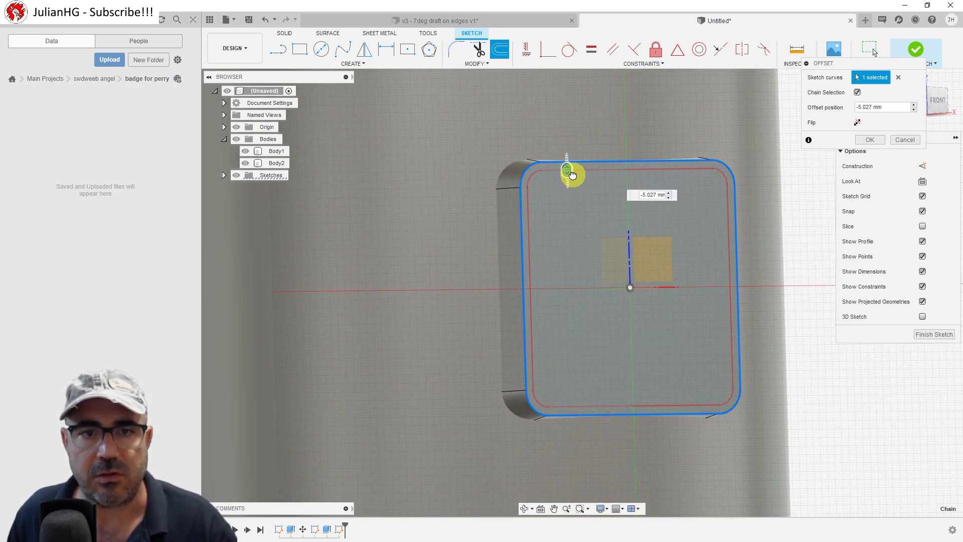
pyautogui.press('Return')
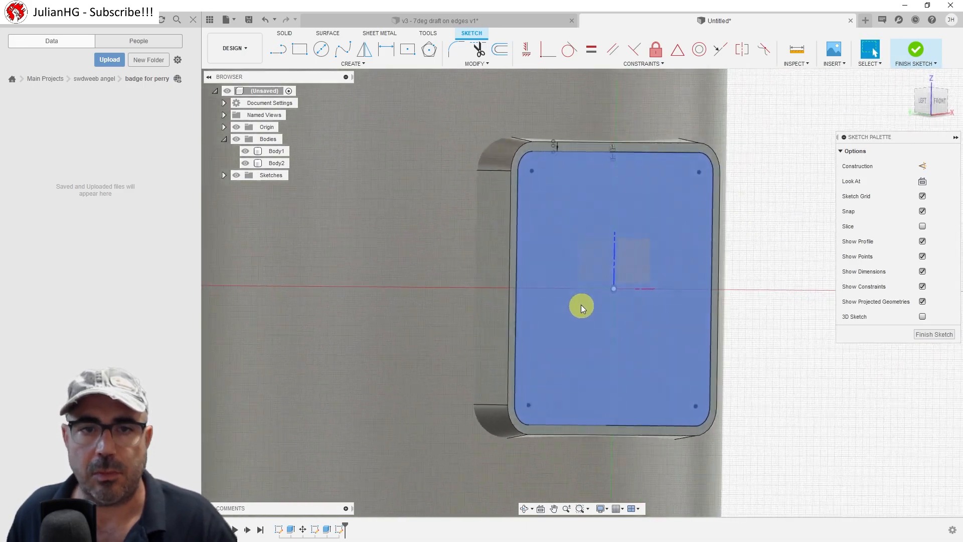
pyautogui.keyDown('shift'); pyautogui.moveTo(581, 305); pyautogui.dragTo(559, 243, button='middle'); pyautogui.keyUp('shift')
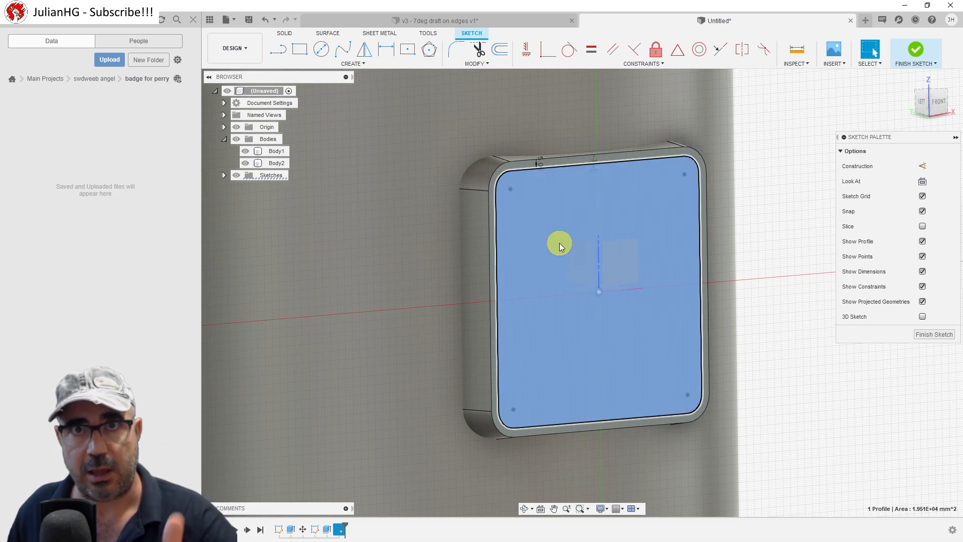
pyautogui.press('e')
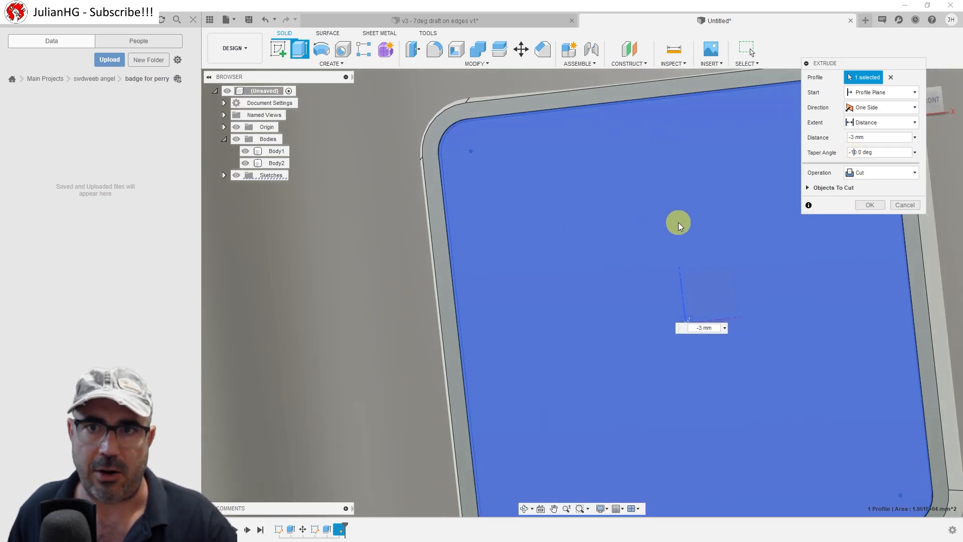
pyautogui.scroll(-3, 722, 219)
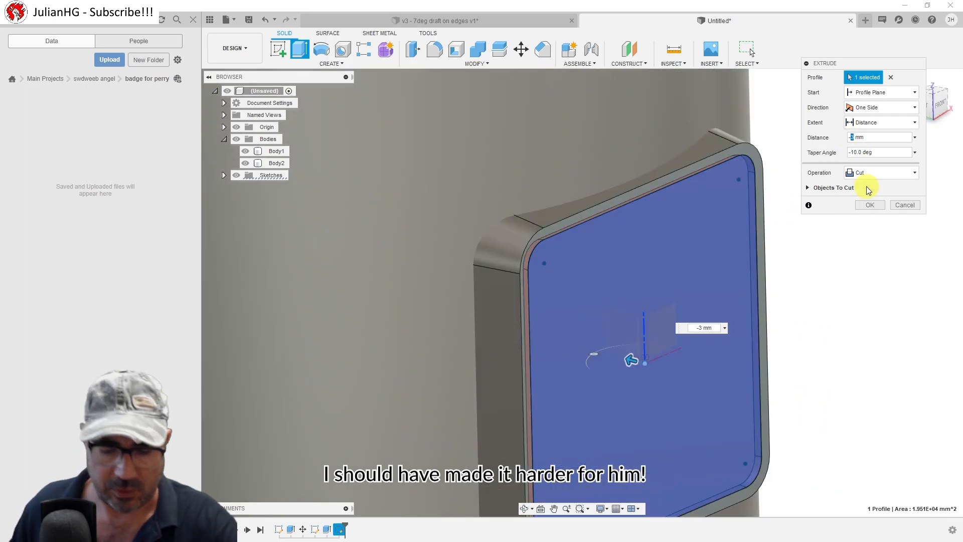
pyautogui.write('2')
# Cut a recess about 2 mm deep with a -10° taper inside the inset outline
pyautogui.click(870, 205)
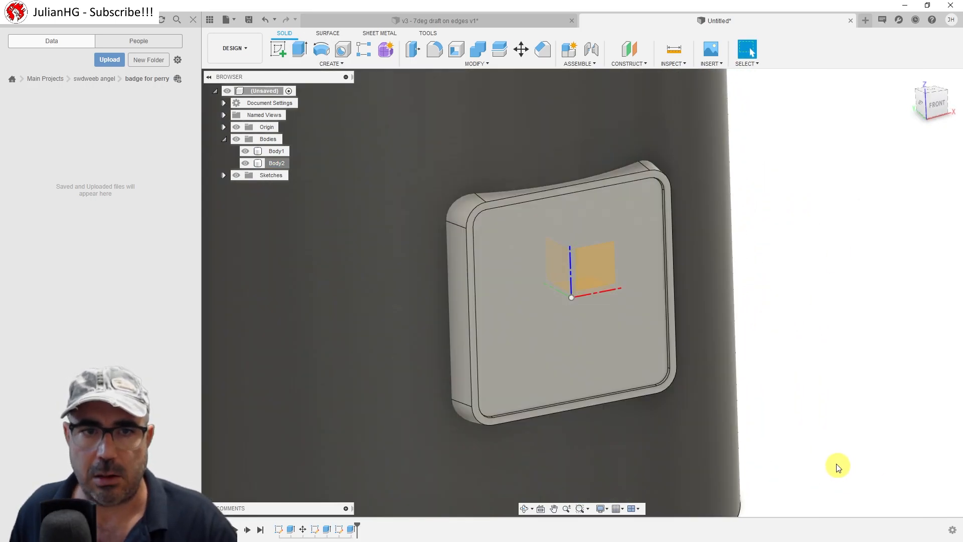
pyautogui.scroll(3, 759, 424)
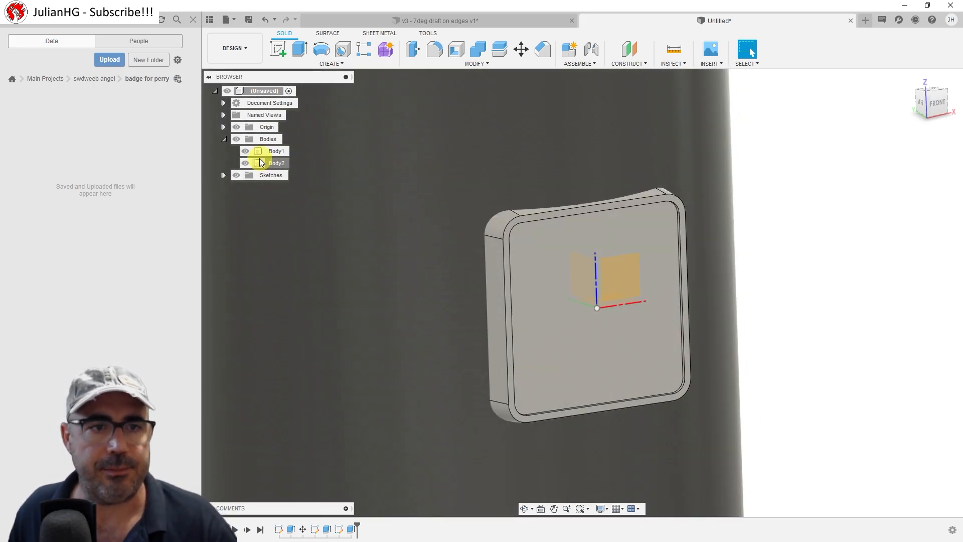
# Hide the origin and open a sketch on the recessed badge front face
pyautogui.click(236, 126)
pyautogui.moveTo(667, 297)
pyautogui.keyDown('shift'); pyautogui.mouseDown(button='middle')
pyautogui.moveTo(654, 323)
pyautogui.moveTo(663, 342)
pyautogui.moveTo(637, 337)
pyautogui.mouseUp(button='middle'); pyautogui.keyUp('shift')
pyautogui.click(637, 337)
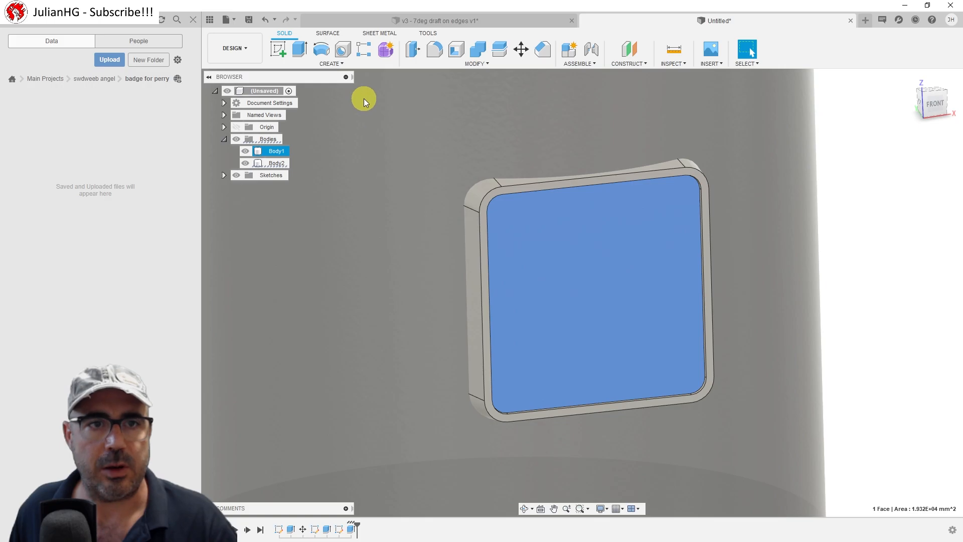
pyautogui.click(326, 64)
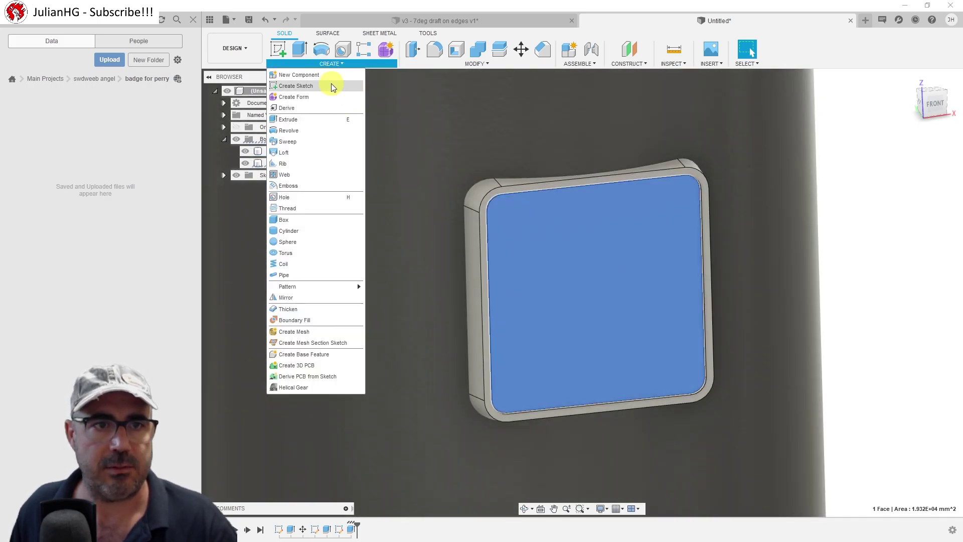
pyautogui.click(331, 87)
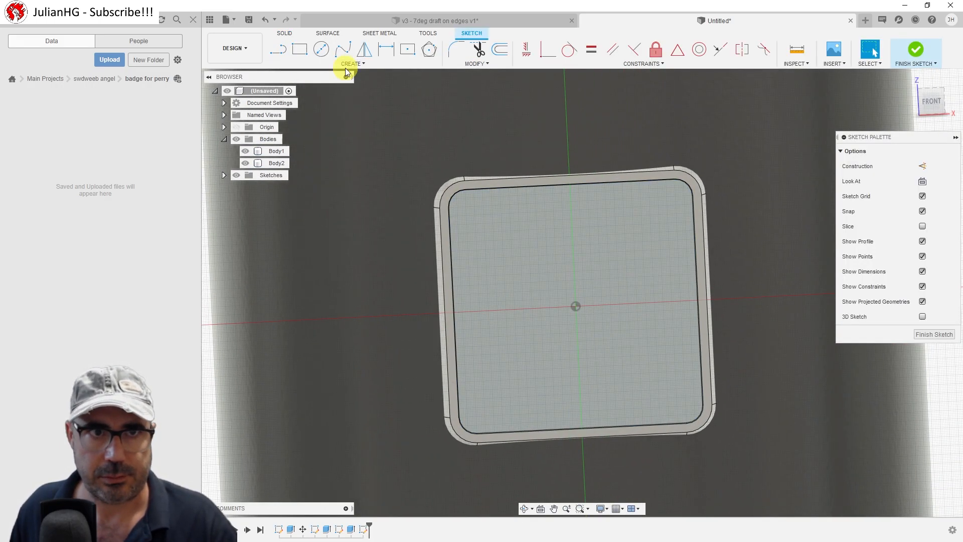
# Place a text frame across the upper part of the badge face
pyautogui.click(351, 64)
pyautogui.click(306, 185)
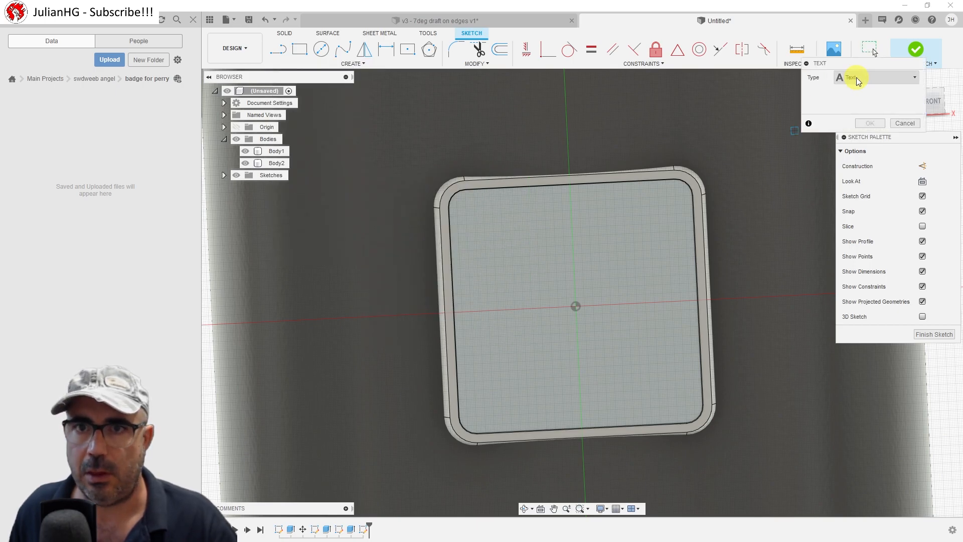
pyautogui.click(427, 179)
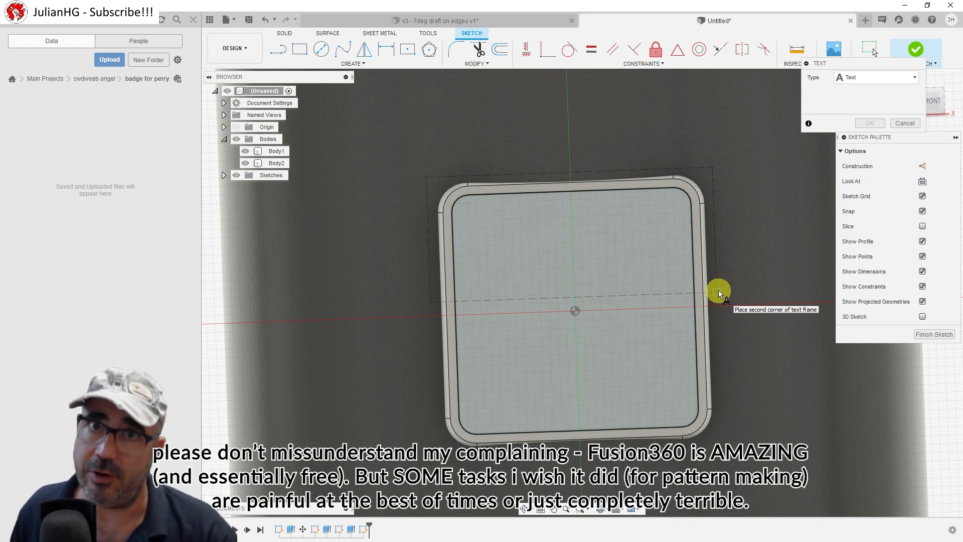
pyautogui.click(718, 291)
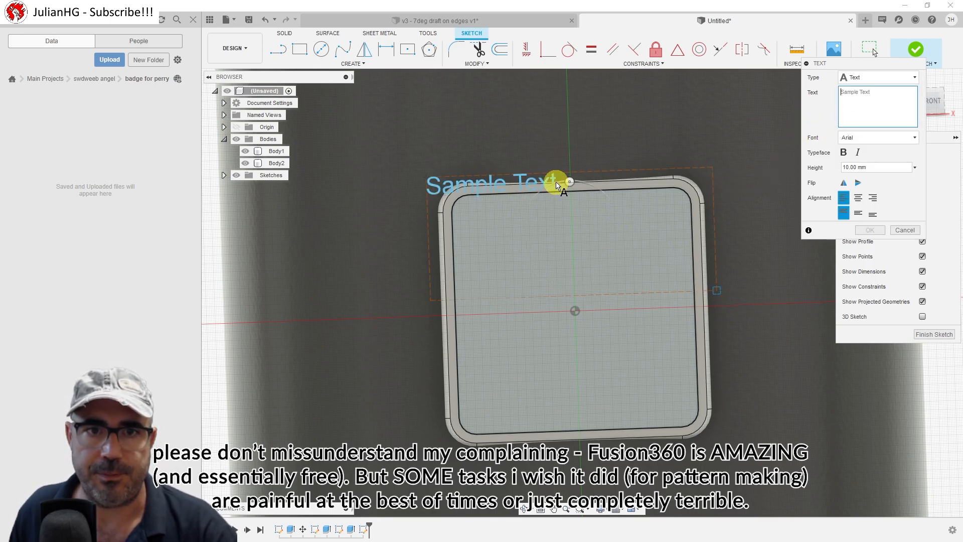
pyautogui.write('ANGEL')
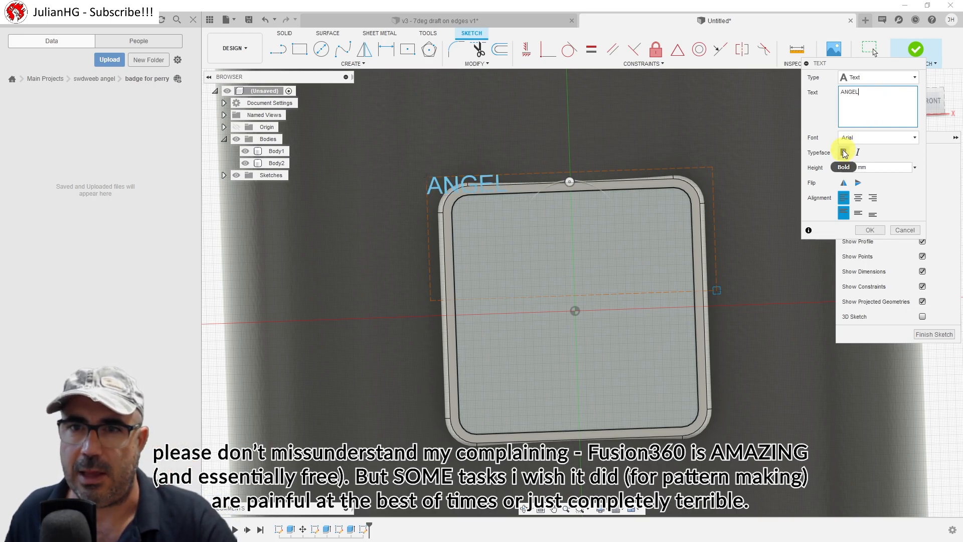
# Set ANGEL in Artifakt Element Black at 22 mm height and drag it down onto the face
pyautogui.click(862, 142)
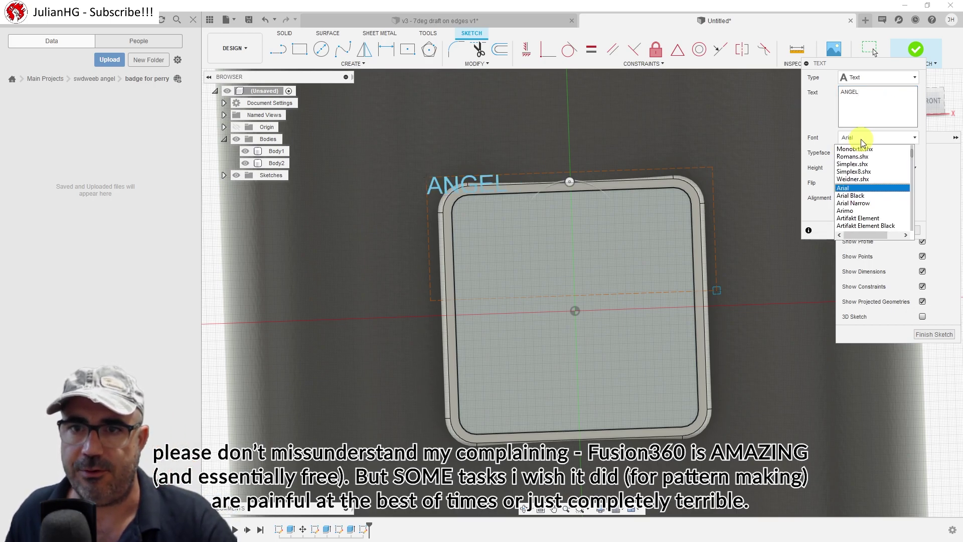
pyautogui.click(865, 227)
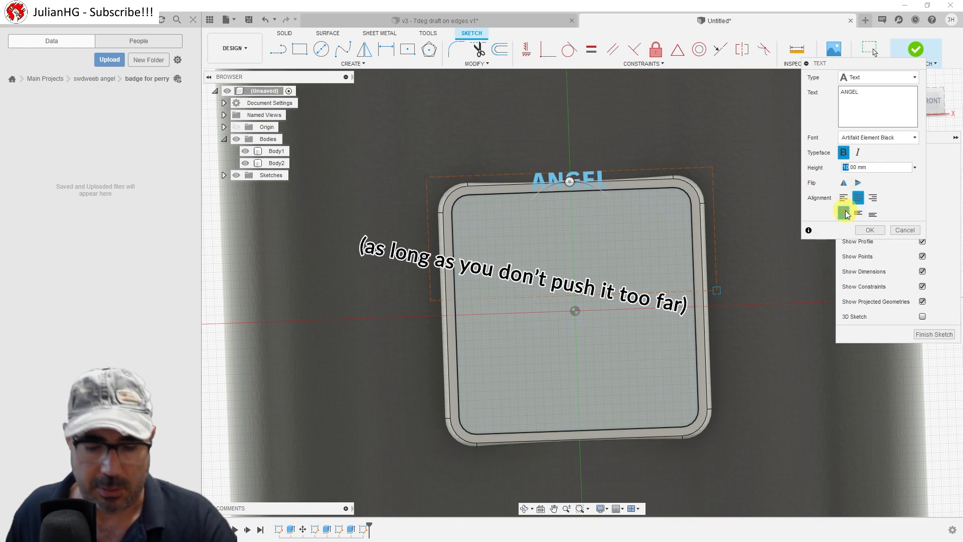
pyautogui.write('2')
pyautogui.press('BackSpace')
pyautogui.write('22')
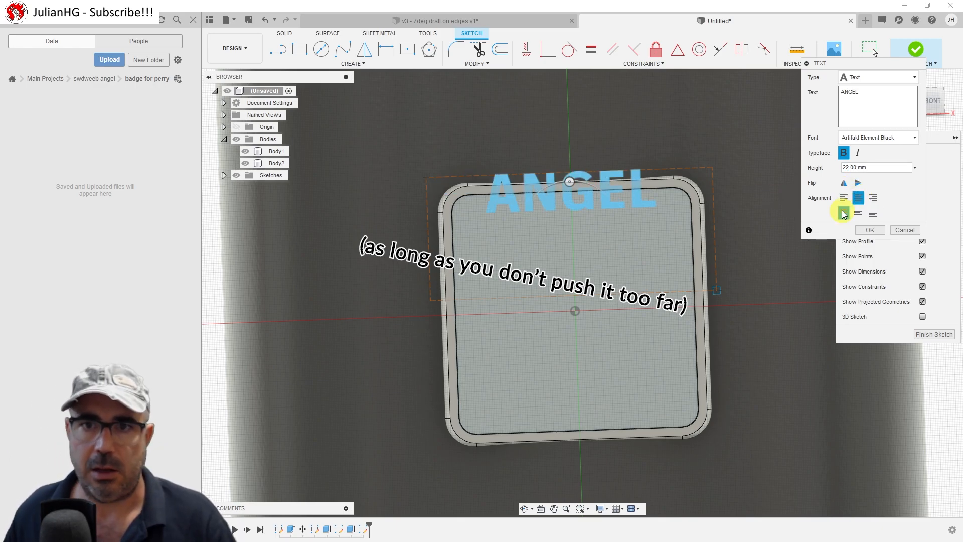
pyautogui.click(870, 229)
pyautogui.moveTo(492, 208); pyautogui.dragTo(570, 245)
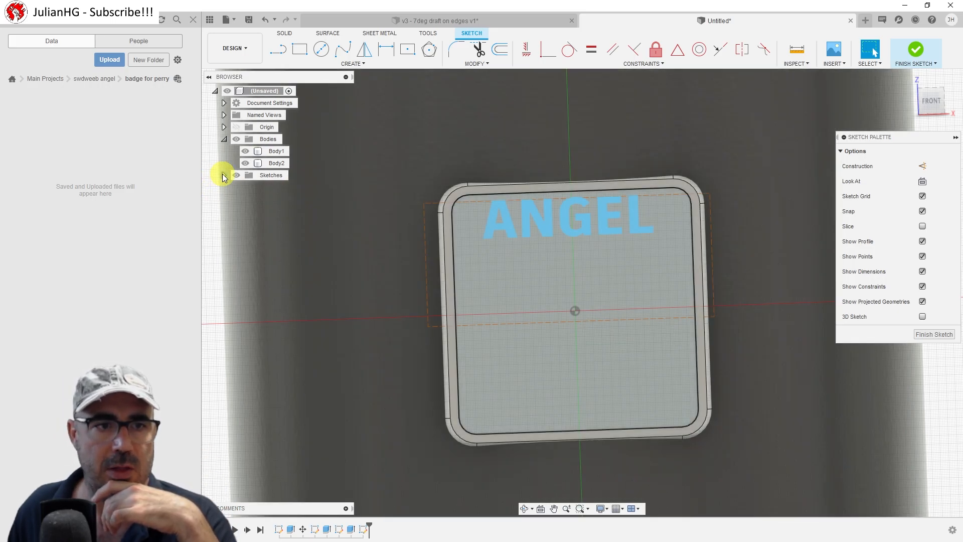
pyautogui.click(223, 175)
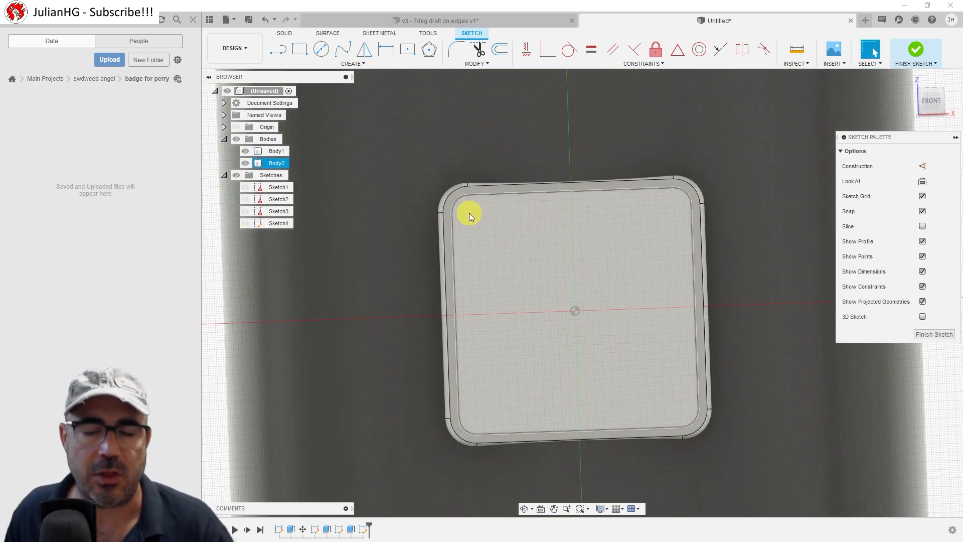
# Draw 5 mm screw-hole circles near the badge's corners
pyautogui.moveTo(489, 244)
pyautogui.keyDown('shift'); pyautogui.mouseDown(button='middle')
pyautogui.moveTo(521, 219)
pyautogui.moveTo(469, 185)
pyautogui.mouseUp(button='middle'); pyautogui.keyUp('shift')
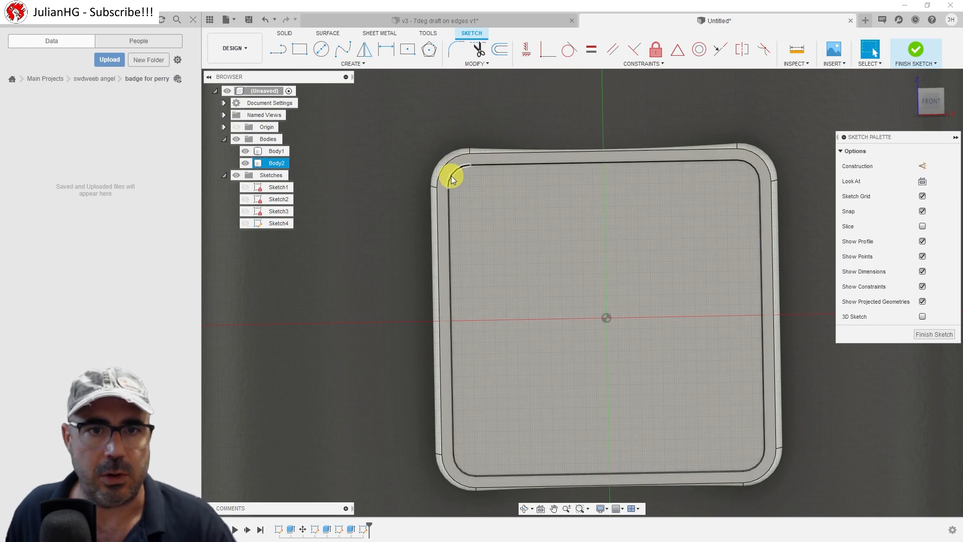
pyautogui.press('c')
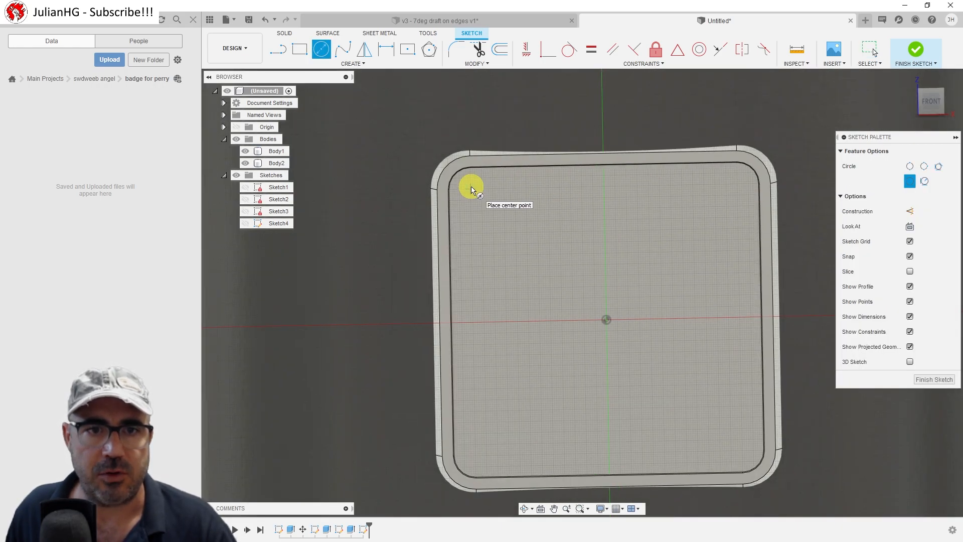
pyautogui.scroll(2, 471, 188)
pyautogui.scroll(2, 466, 165)
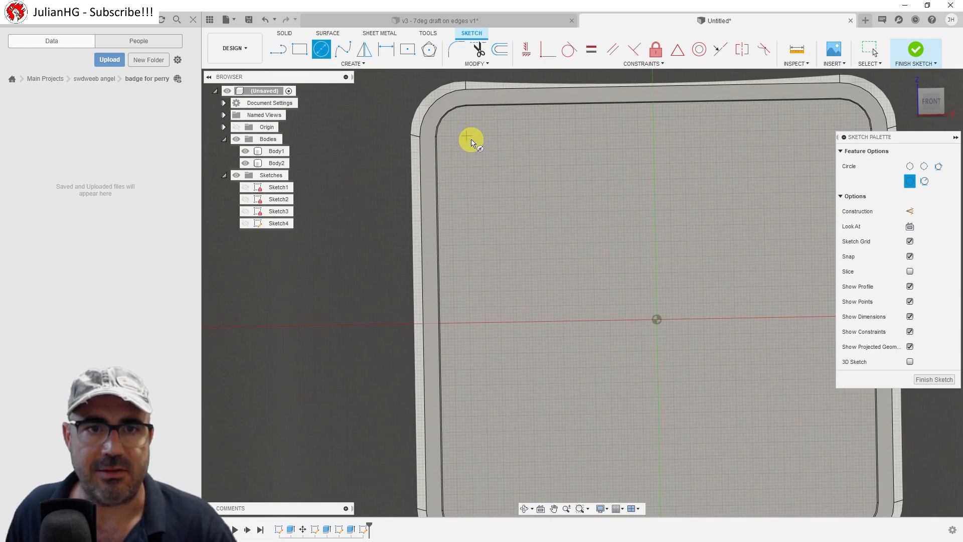
pyautogui.click(470, 141)
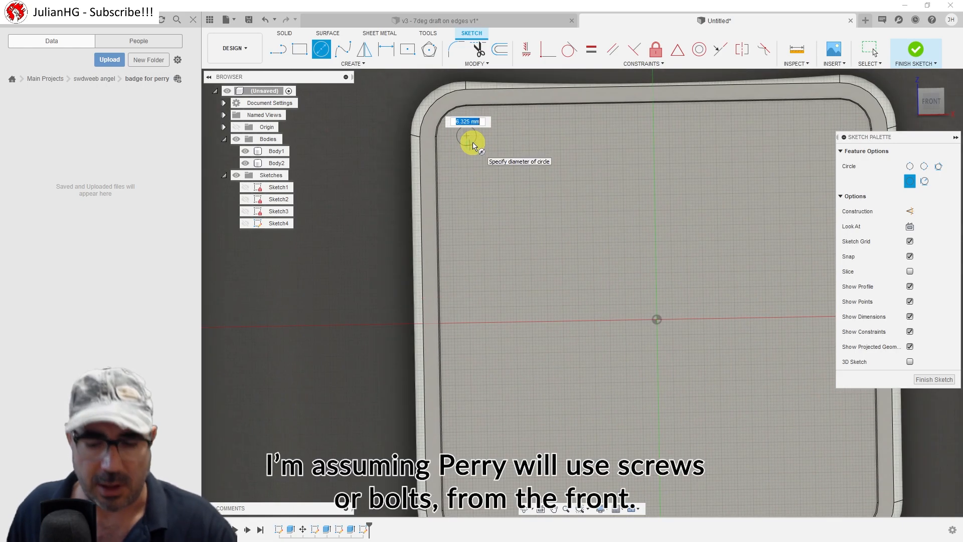
pyautogui.write('5')
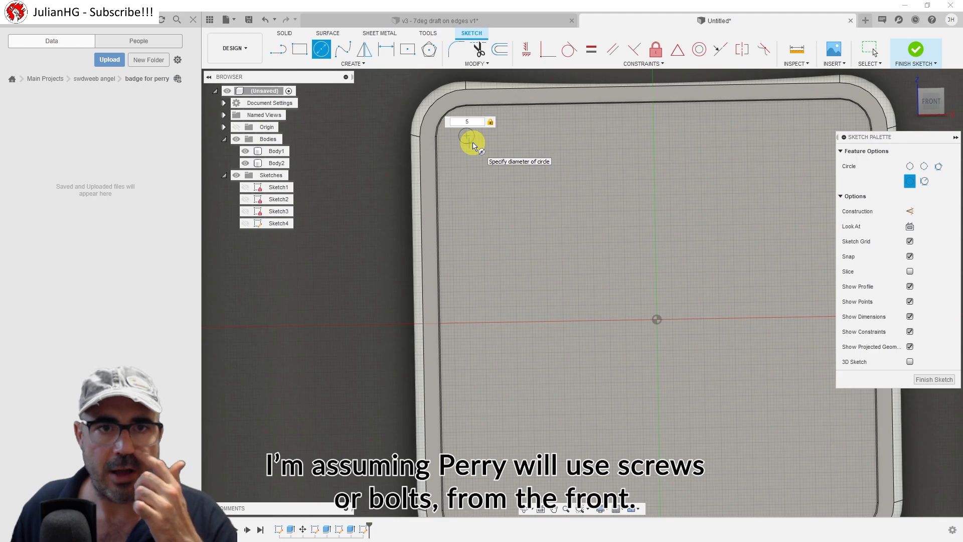
pyautogui.press('Return')
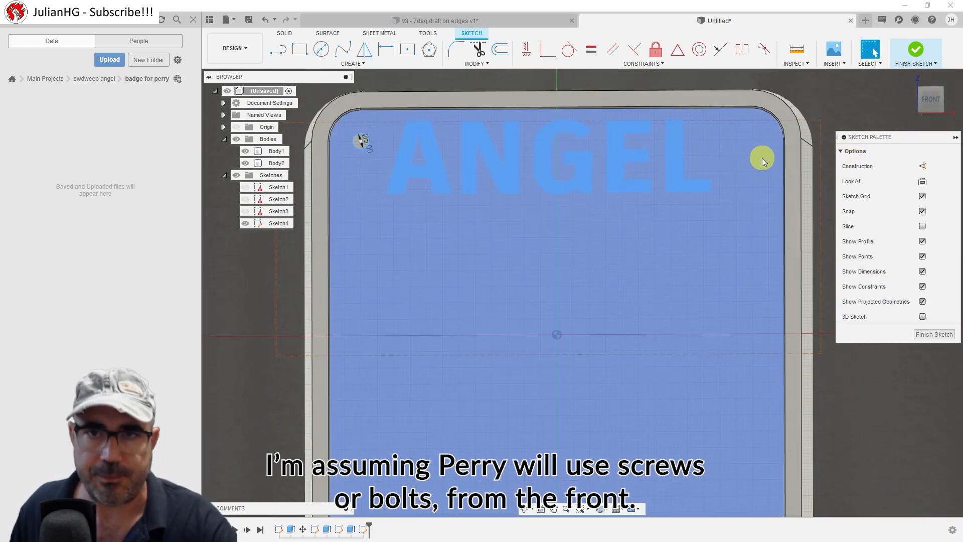
pyautogui.press('c')
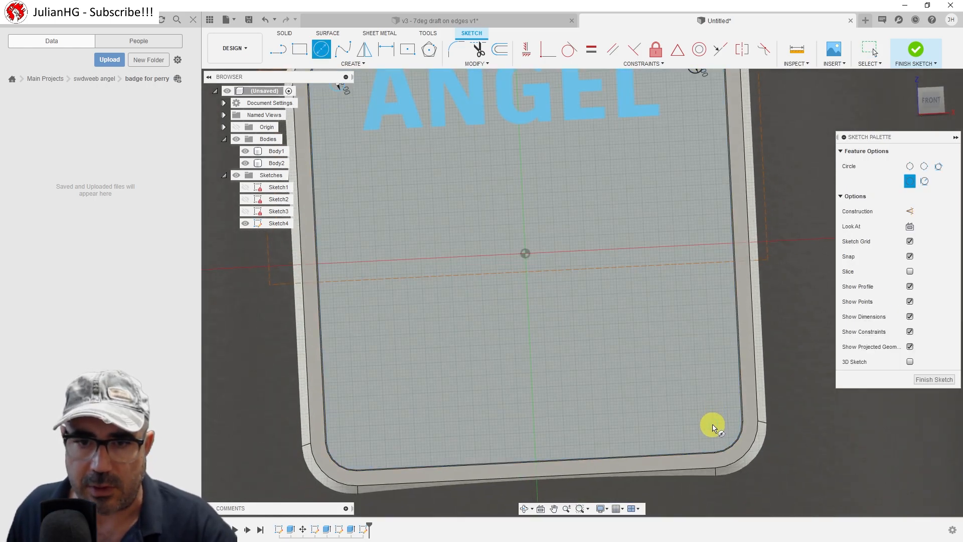
pyautogui.write('5')
pyautogui.press('Return')
pyautogui.press('Escape')
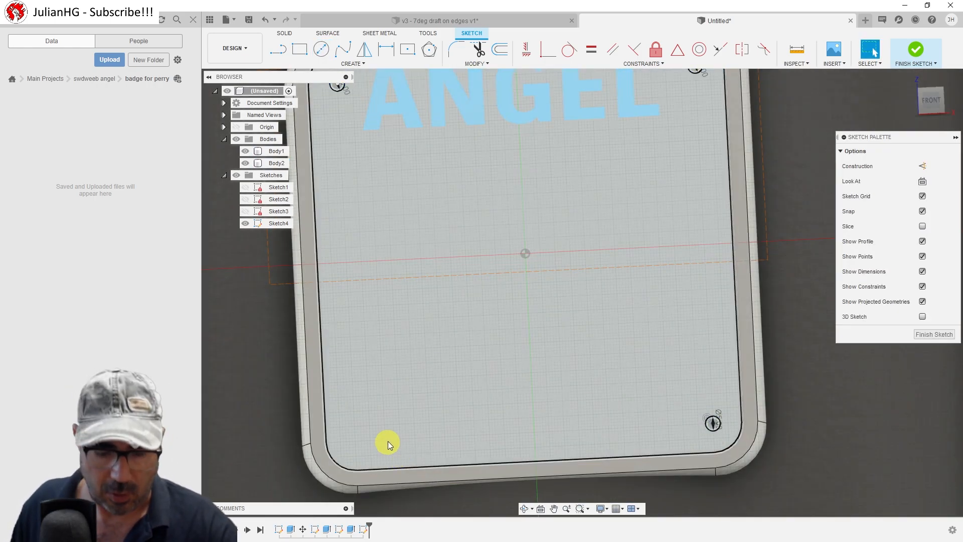
pyautogui.press('c')
pyautogui.write('5')
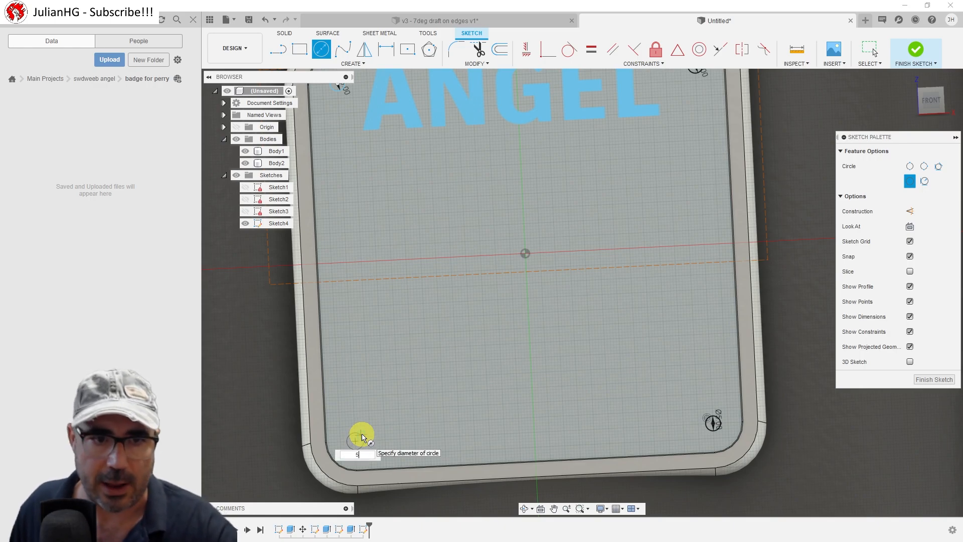
pyautogui.press('Return')
pyautogui.press('Escape')
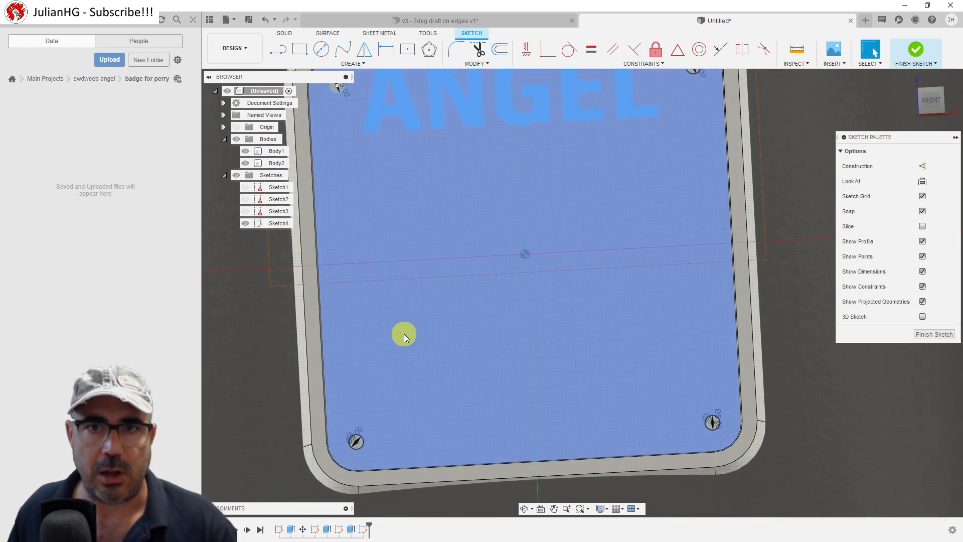
pyautogui.scroll(-3, 380, 228)
pyautogui.scroll(2, 426, 167)
pyautogui.scroll(2, 434, 135)
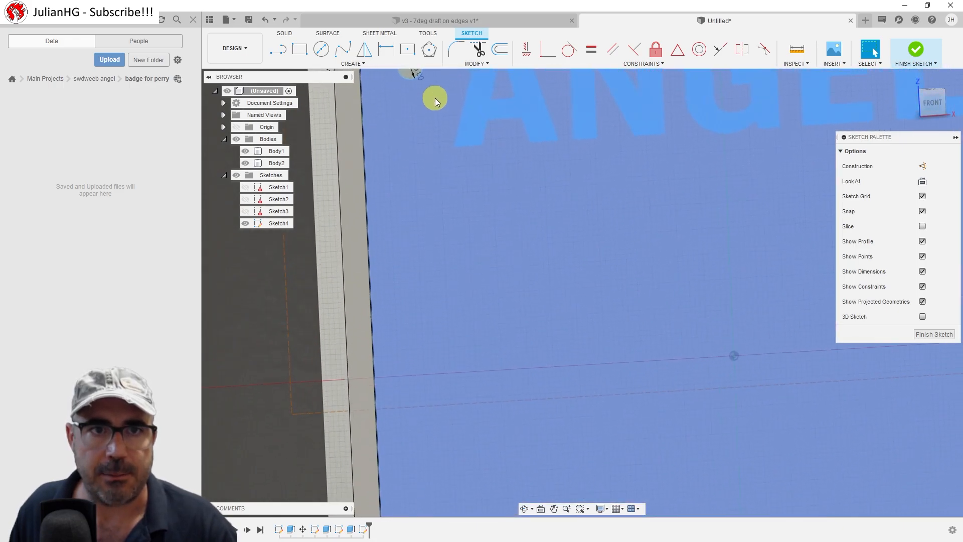
pyautogui.scroll(2, 435, 98)
# Select the four corner hole circles together for extrusion
pyautogui.click(408, 94)
pyautogui.scroll(-3, 408, 94)
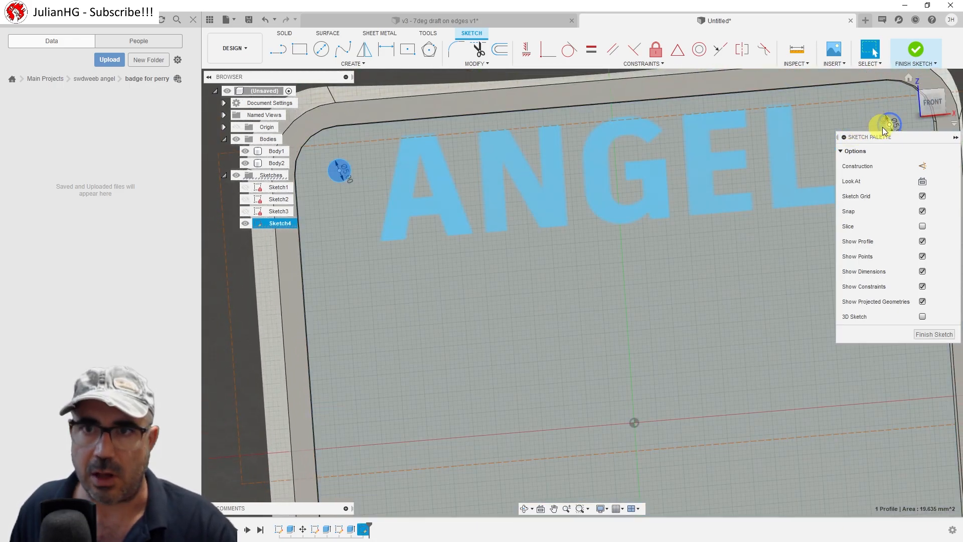
pyautogui.scroll(-3, 883, 129)
pyautogui.scroll(3, 850, 365)
pyautogui.click(851, 364)
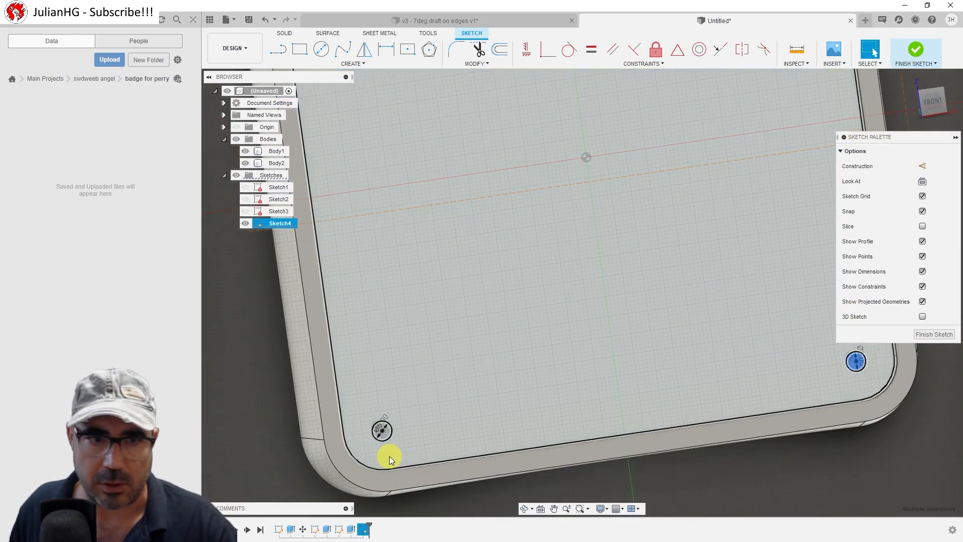
pyautogui.click(384, 434)
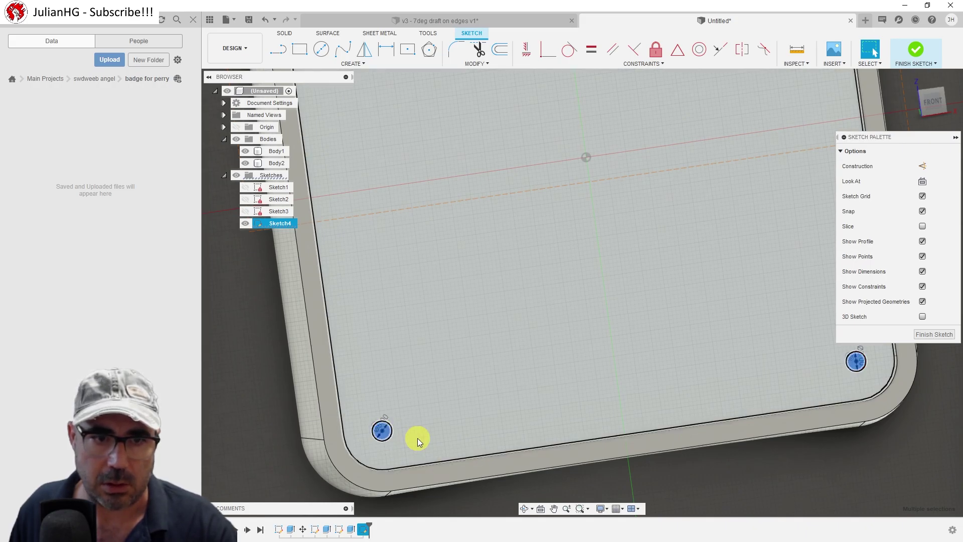
pyautogui.click(655, 412)
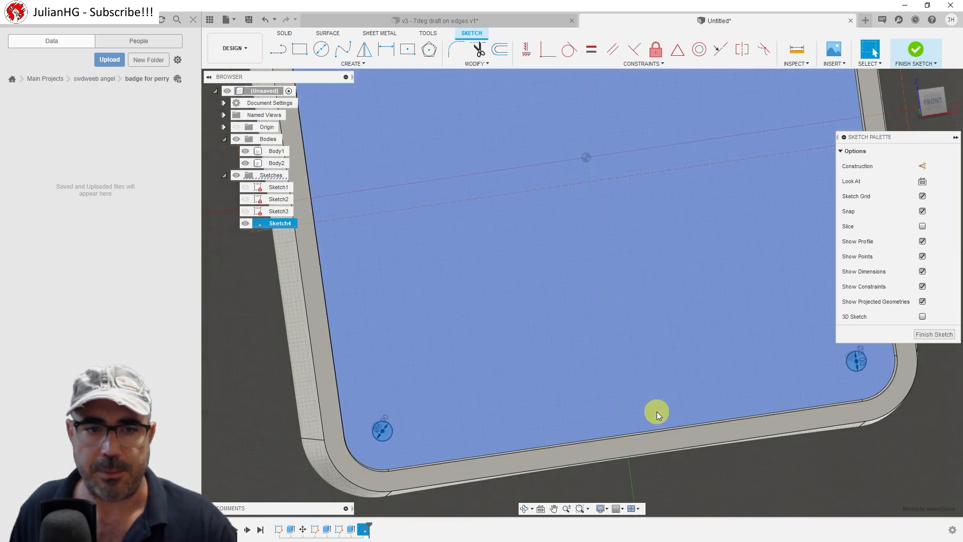
pyautogui.scroll(1, 651, 399)
pyautogui.scroll(1, 651, 395)
# Cut the four holes about 2.5 mm deep with a -40° taper to countersink them
pyautogui.press('e')
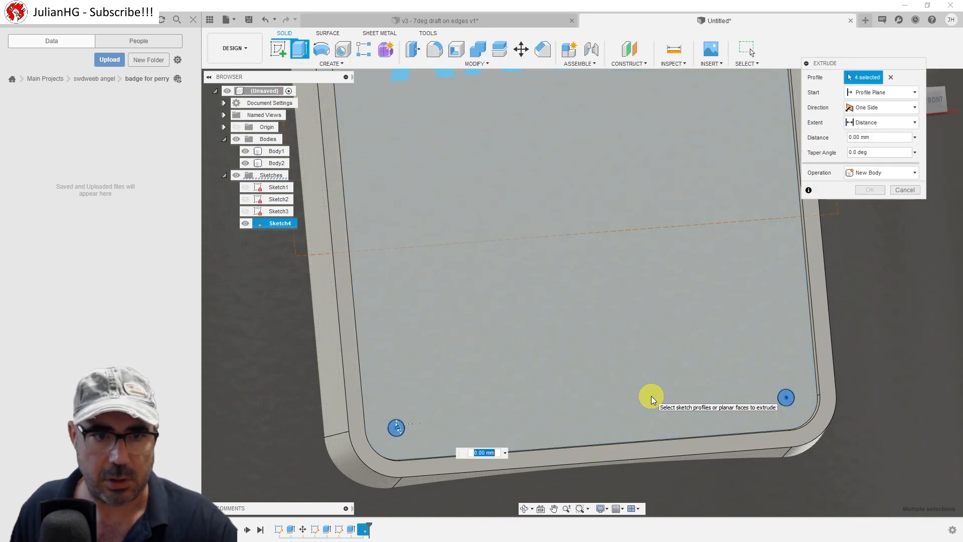
pyautogui.moveTo(468, 480); pyautogui.dragTo(462, 478)
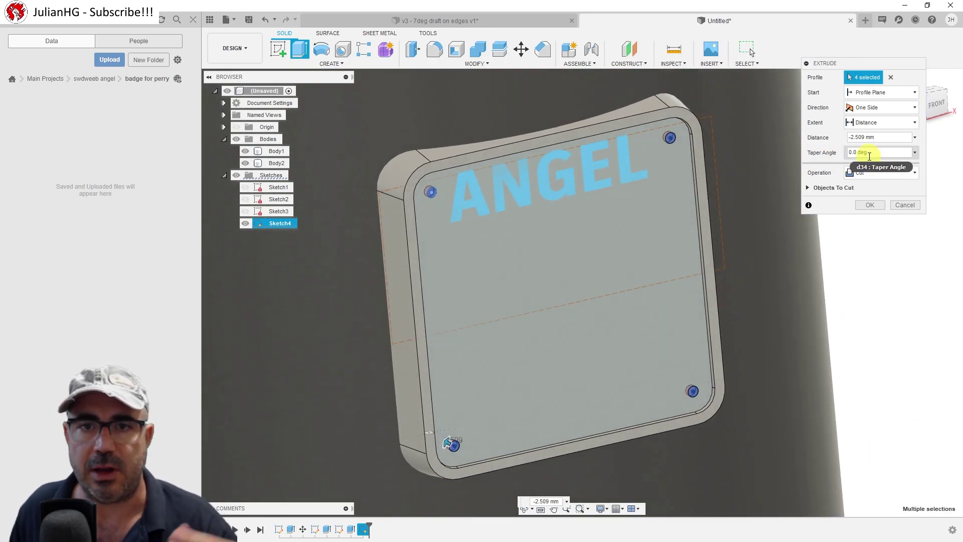
pyautogui.click(860, 151)
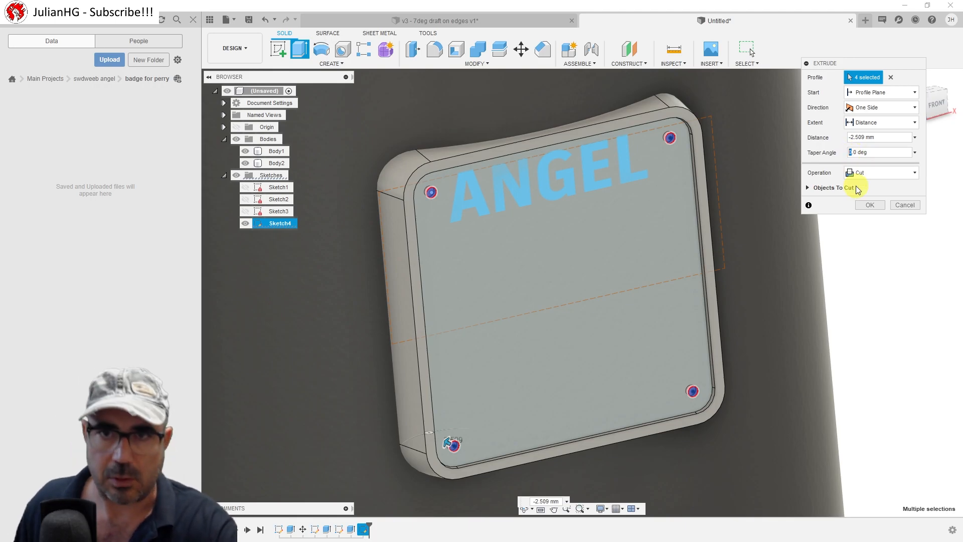
pyautogui.write('4')
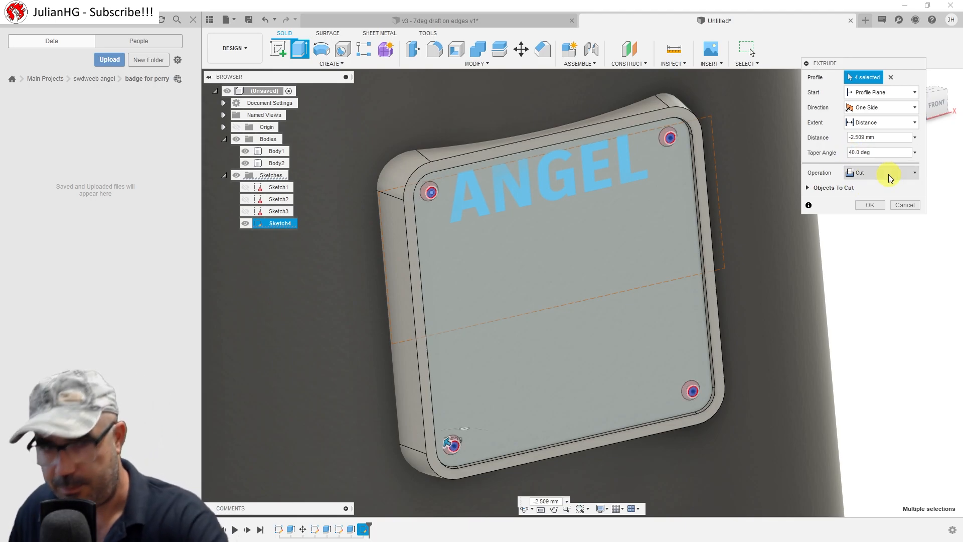
pyautogui.press('Tab')
pyautogui.scroll(3, 550, 264)
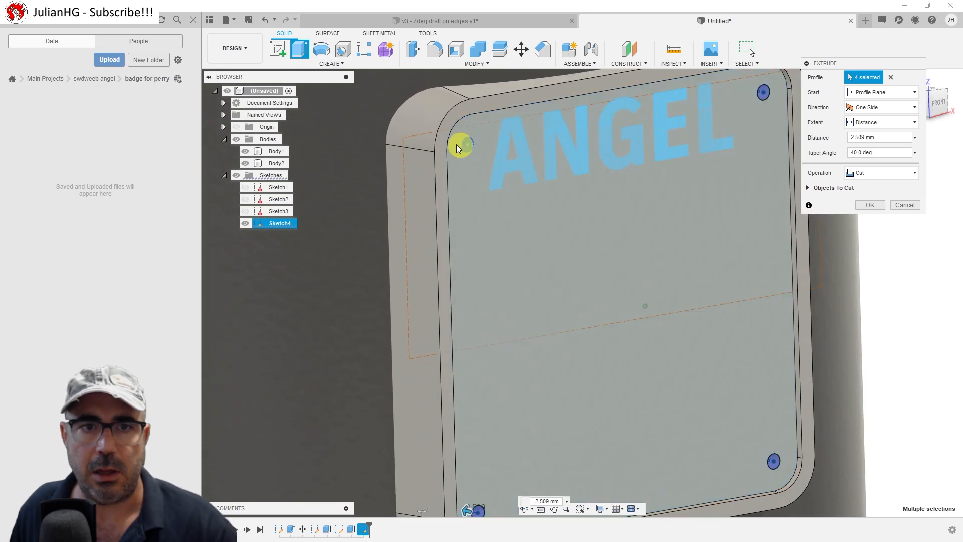
pyautogui.keyDown('shift'); pyautogui.moveTo(537, 224); pyautogui.dragTo(623, 185, button='middle'); pyautogui.keyUp('shift')
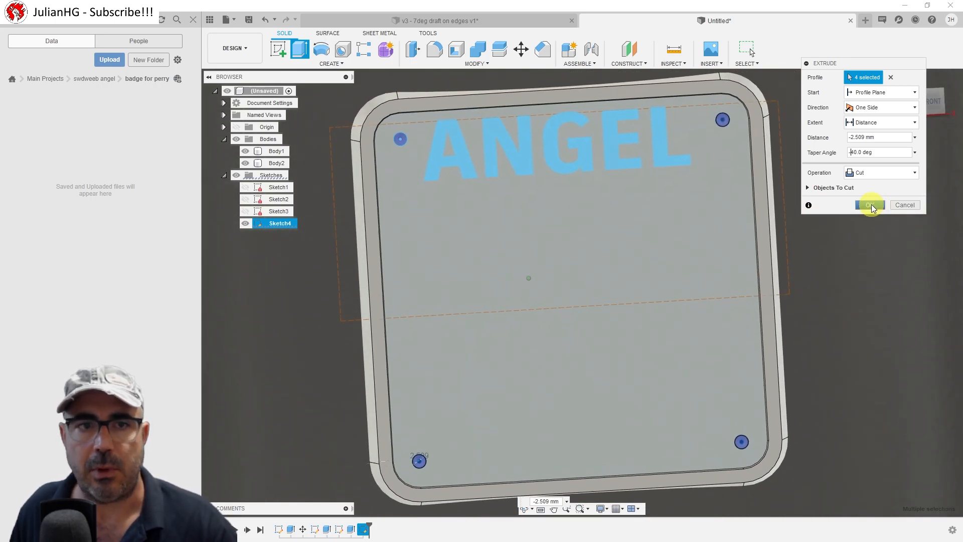
pyautogui.click(871, 207)
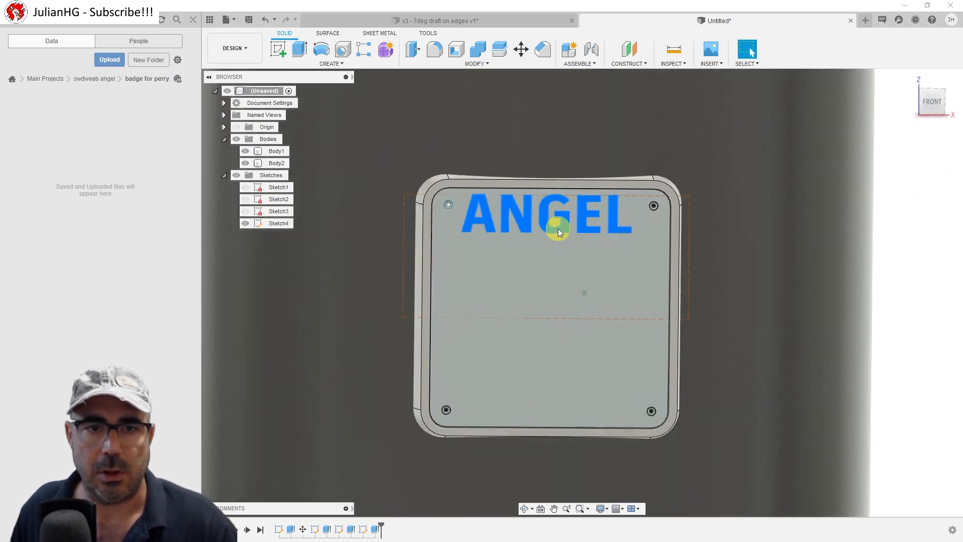
# Confirm the FORGE text settings so the word appears on the badge face
pyautogui.keyDown('shift'); pyautogui.moveTo(559, 226); pyautogui.dragTo(579, 230, button='middle'); pyautogui.keyUp('shift')
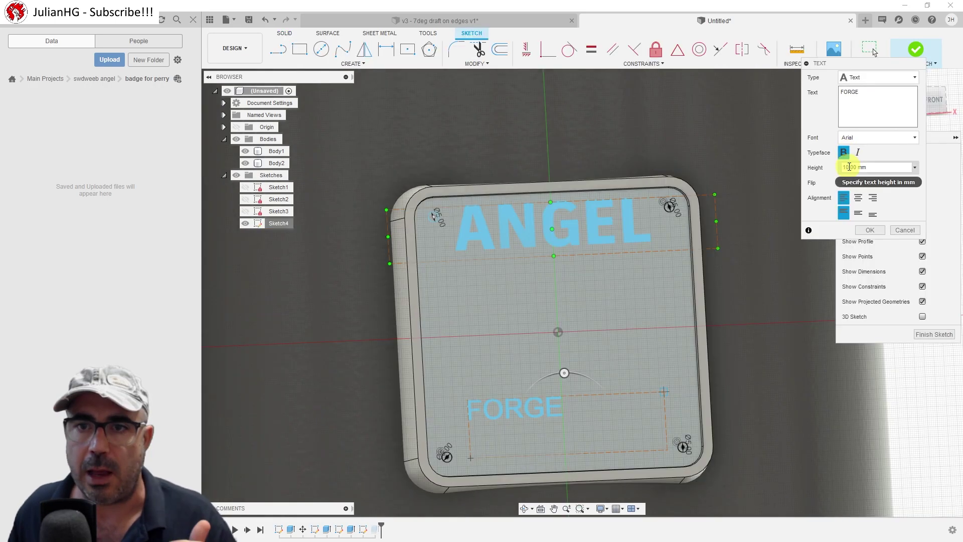
pyautogui.click(838, 188)
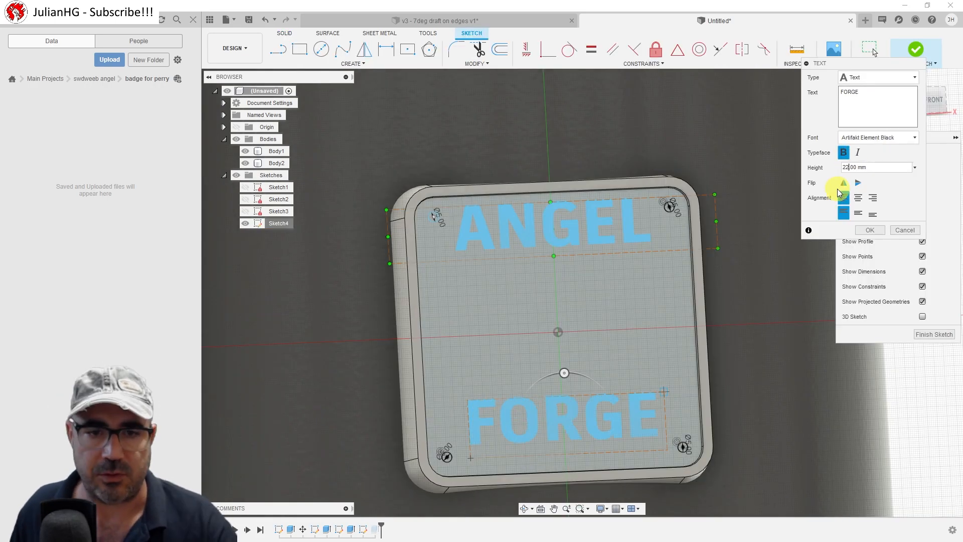
pyautogui.press('Return')
pyautogui.moveTo(620, 384)
pyautogui.keyDown('shift'); pyautogui.mouseDown(button='middle')
pyautogui.moveTo(536, 359)
pyautogui.moveTo(571, 389)
pyautogui.moveTo(609, 292)
pyautogui.moveTo(585, 255)
pyautogui.mouseUp(button='middle'); pyautogui.keyUp('shift')
pyautogui.scroll(2, 571, 389)
# Select the ANGEL and FORGE lettering and start a cut extrusion of both words
pyautogui.click(589, 244)
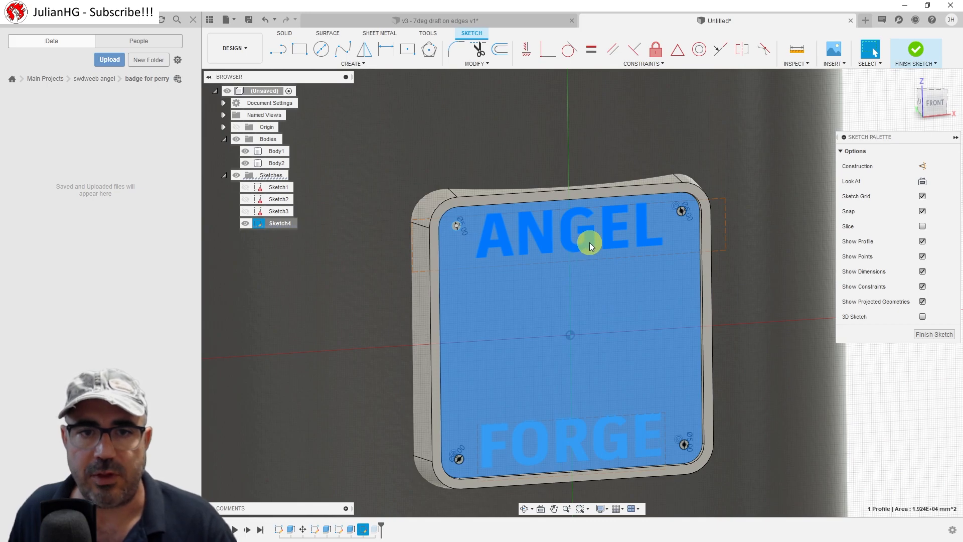
pyautogui.click(572, 251)
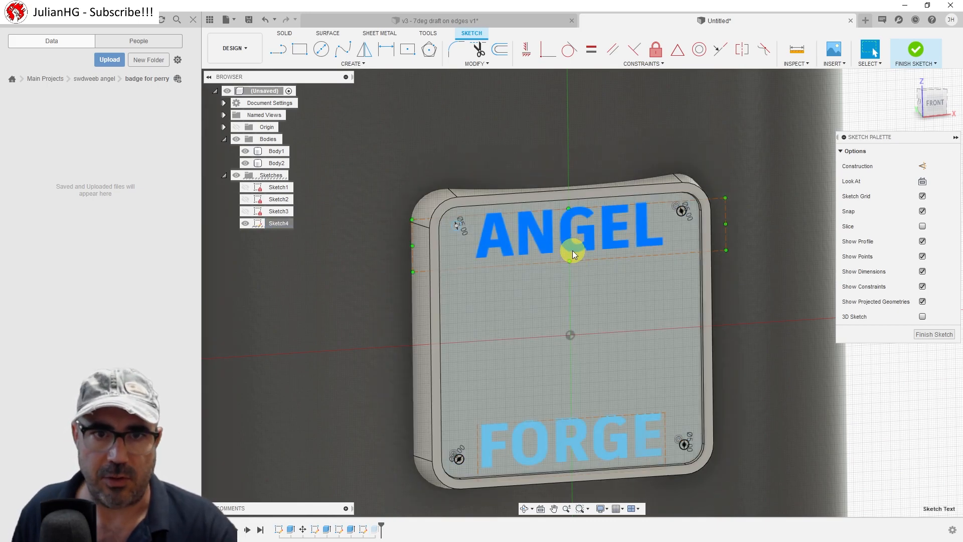
pyautogui.keyDown('shift'); pyautogui.click(592, 421); pyautogui.keyUp('shift')
pyautogui.press('e')
pyautogui.click(873, 138)
pyautogui.write('-7.272')
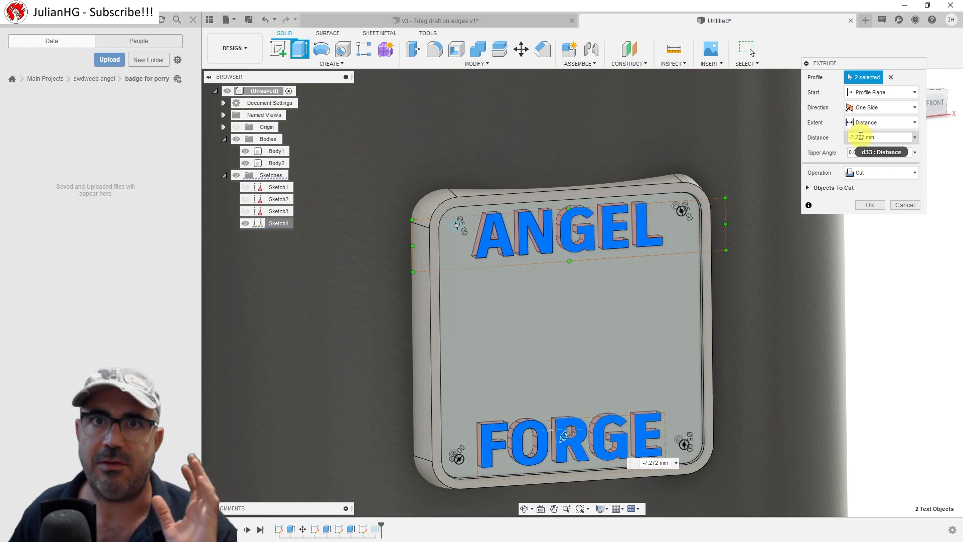
# Cut the lettering 3 mm deep with a -10° taper angle and apply it
pyautogui.click(861, 137)
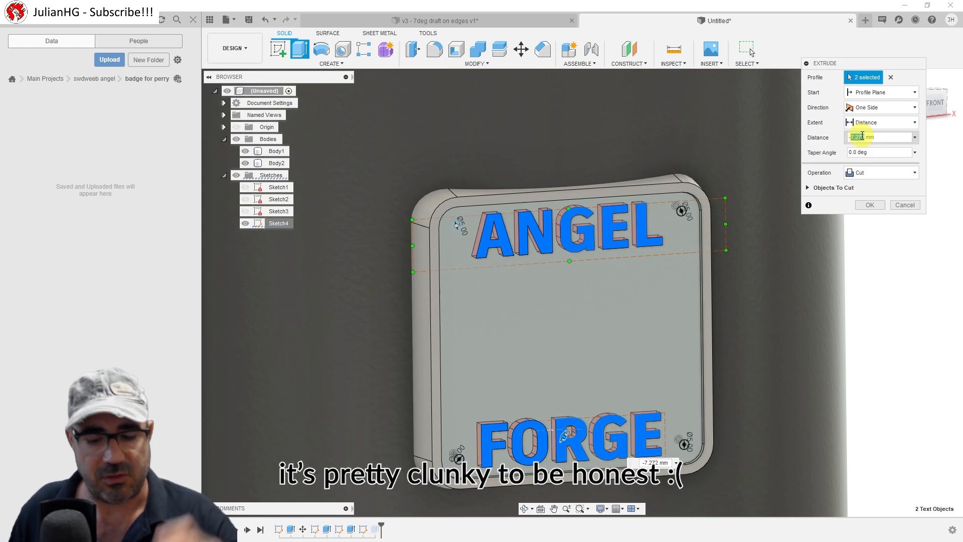
pyautogui.write('-2')
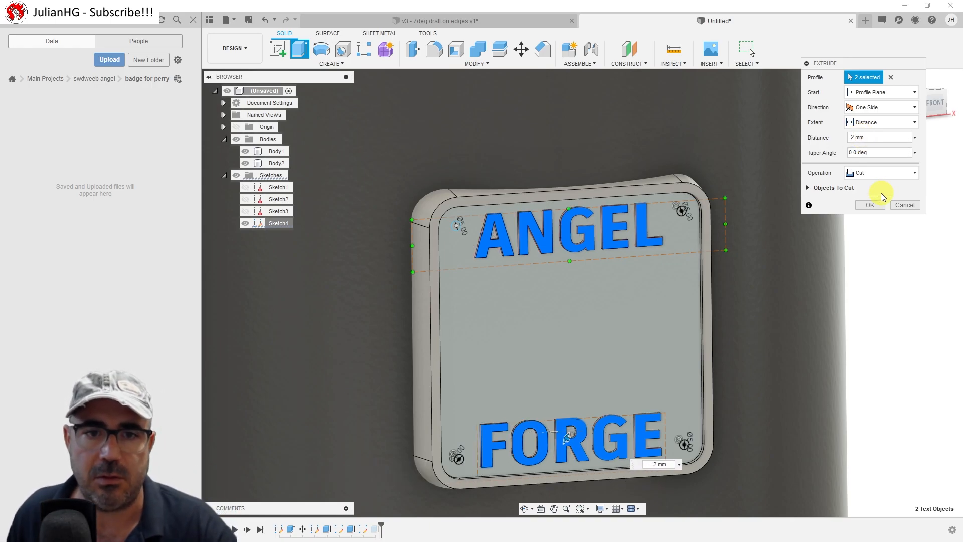
pyautogui.keyDown('shift'); pyautogui.moveTo(882, 196); pyautogui.dragTo(857, 137, button='middle'); pyautogui.keyUp('shift')
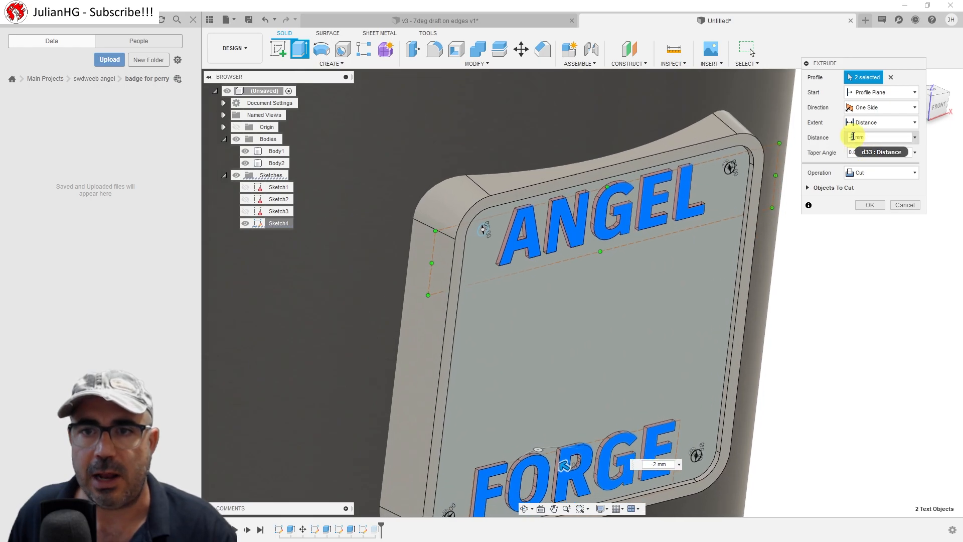
pyautogui.write('-3')
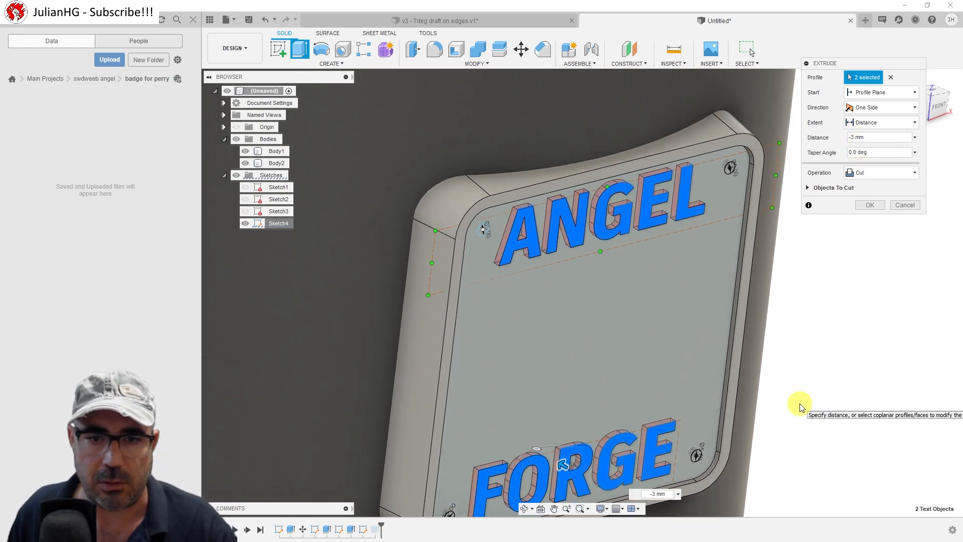
pyautogui.keyDown('shift'); pyautogui.moveTo(818, 343); pyautogui.dragTo(850, 152, button='middle'); pyautogui.keyUp('shift')
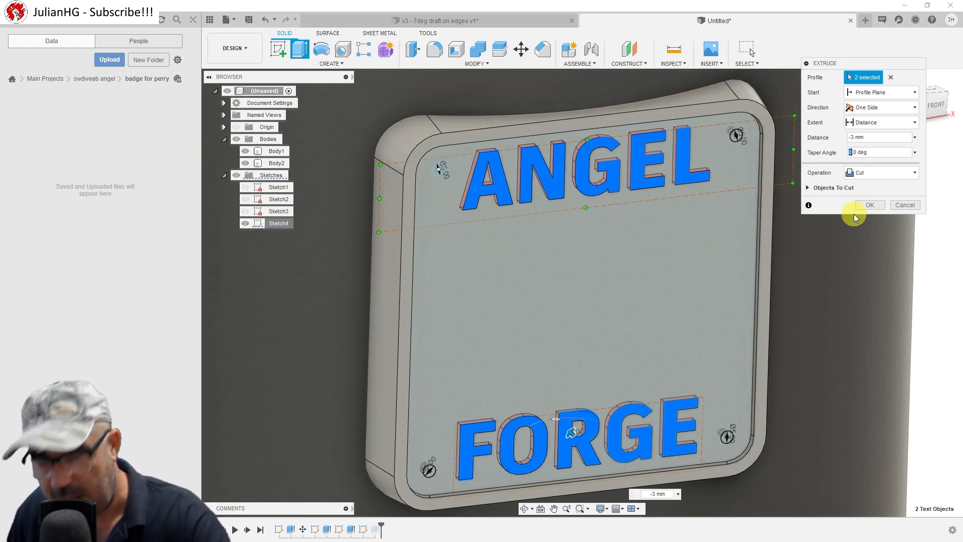
pyautogui.write('8')
pyautogui.write('-')
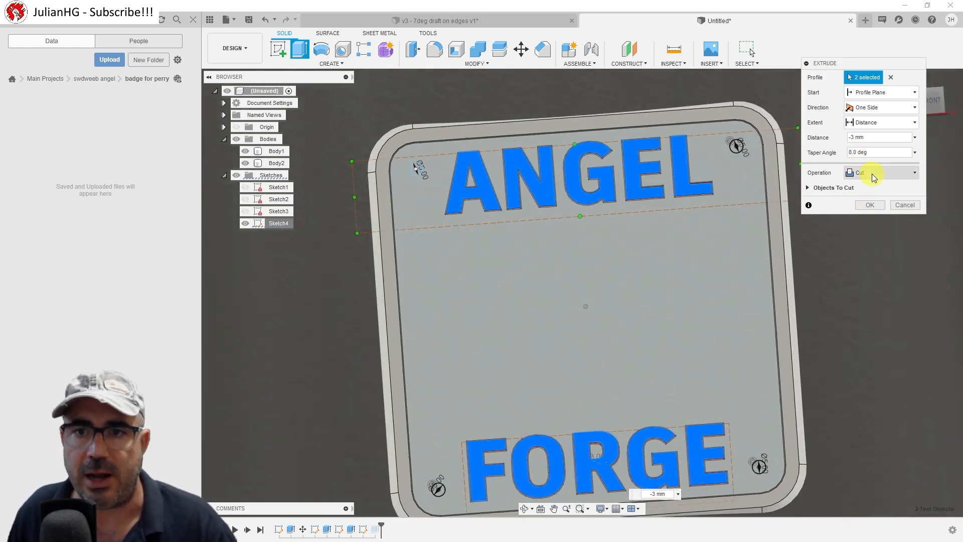
pyautogui.moveTo(864, 177)
pyautogui.keyDown('shift'); pyautogui.mouseDown(button='middle')
pyautogui.moveTo(845, 189)
pyautogui.moveTo(554, 146)
pyautogui.mouseUp(button='middle'); pyautogui.keyUp('shift')
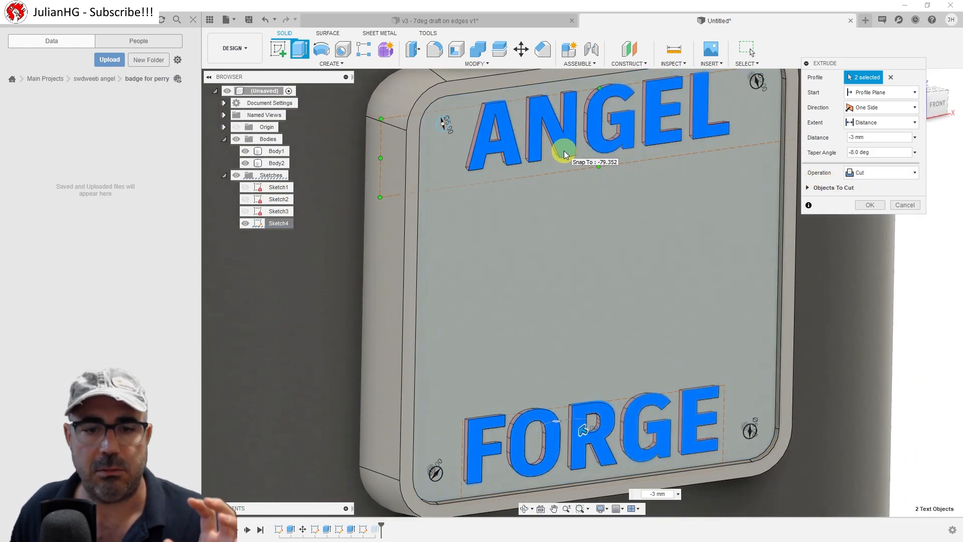
pyautogui.click(857, 153)
pyautogui.write('-10')
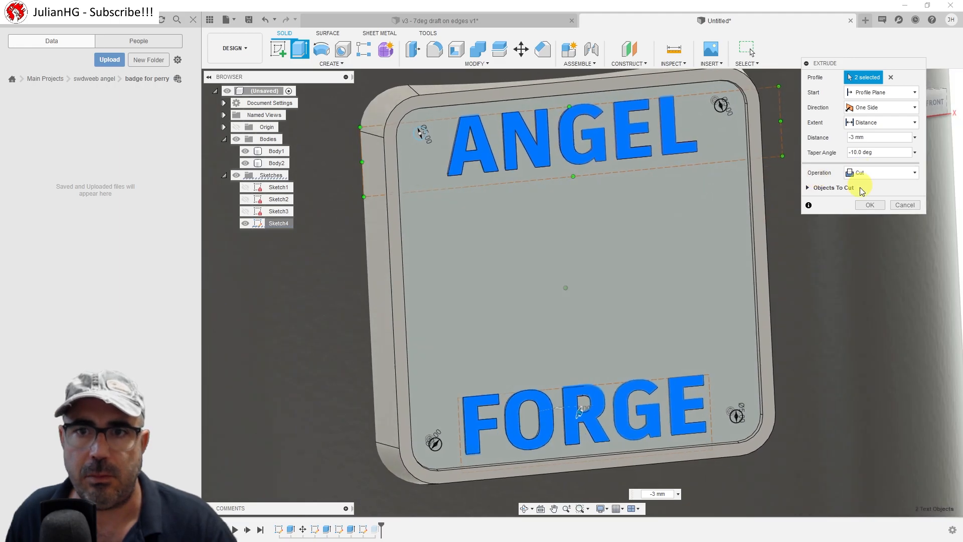
pyautogui.click(869, 205)
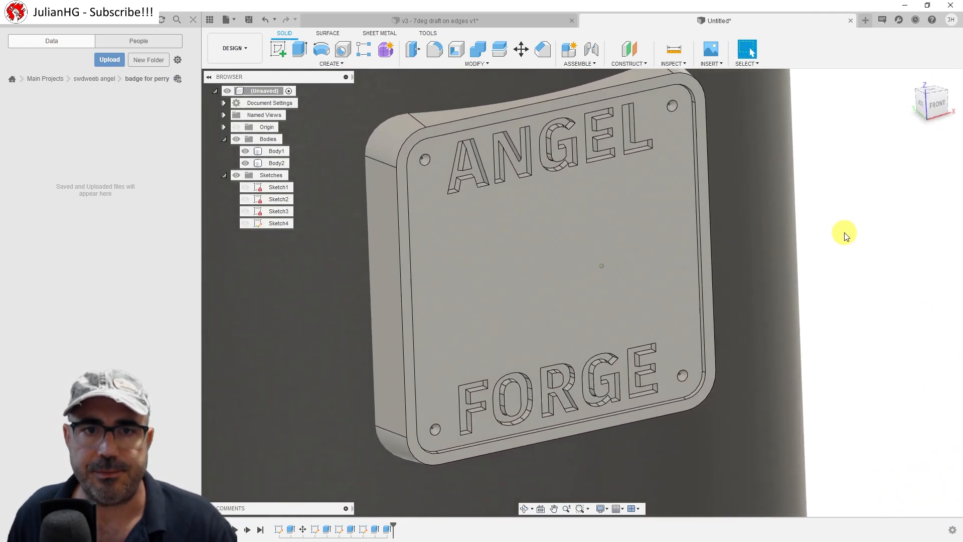
# Orbit to the front and select the flat badge face for a new sketch
pyautogui.moveTo(844, 233)
pyautogui.keyDown('shift'); pyautogui.mouseDown(button='middle')
pyautogui.moveTo(795, 268)
pyautogui.moveTo(649, 276)
pyautogui.moveTo(645, 230)
pyautogui.moveTo(658, 323)
pyautogui.moveTo(686, 316)
pyautogui.moveTo(663, 308)
pyautogui.mouseUp(button='middle'); pyautogui.keyUp('shift')
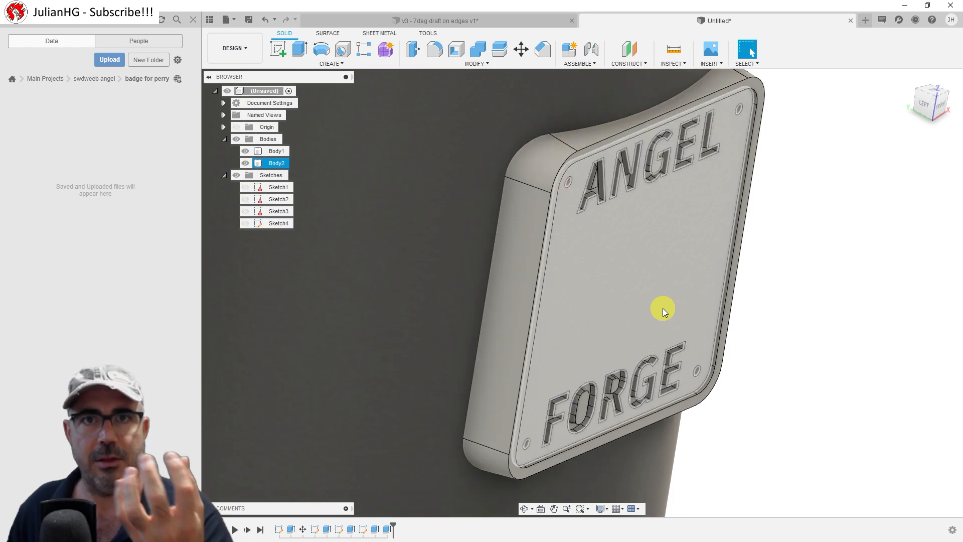
pyautogui.moveTo(663, 308)
pyautogui.keyDown('shift'); pyautogui.mouseDown(button='middle')
pyautogui.moveTo(678, 285)
pyautogui.moveTo(614, 277)
pyautogui.mouseUp(button='middle'); pyautogui.keyUp('shift')
pyautogui.click(615, 278)
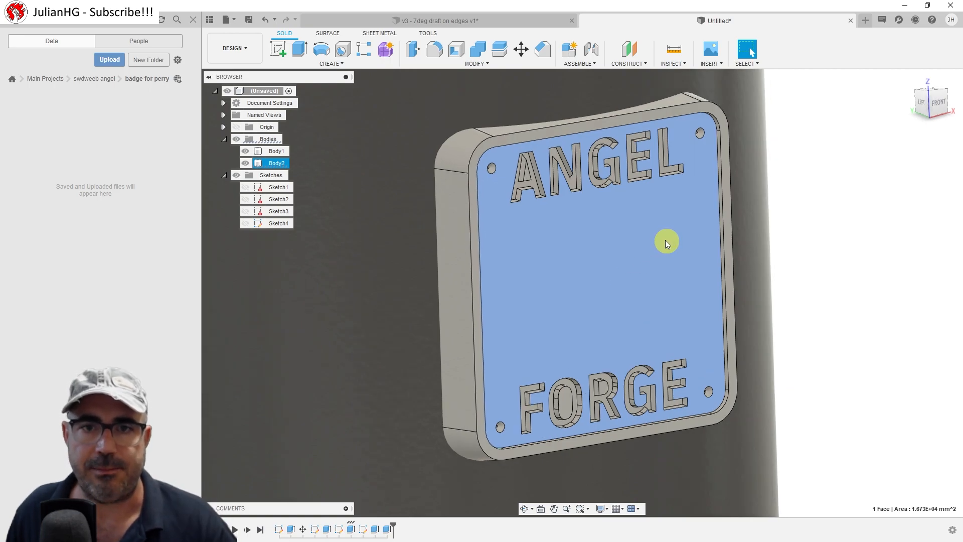
pyautogui.moveTo(665, 240)
pyautogui.keyDown('shift'); pyautogui.mouseDown(button='middle')
pyautogui.moveTo(582, 288)
pyautogui.moveTo(588, 250)
pyautogui.mouseUp(button='middle'); pyautogui.keyUp('shift')
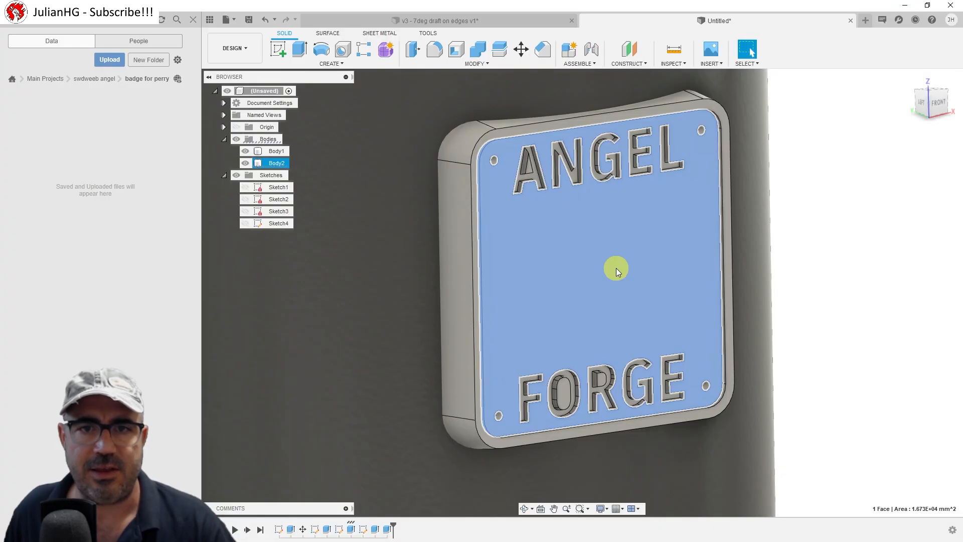
pyautogui.scroll(-3, 595, 188)
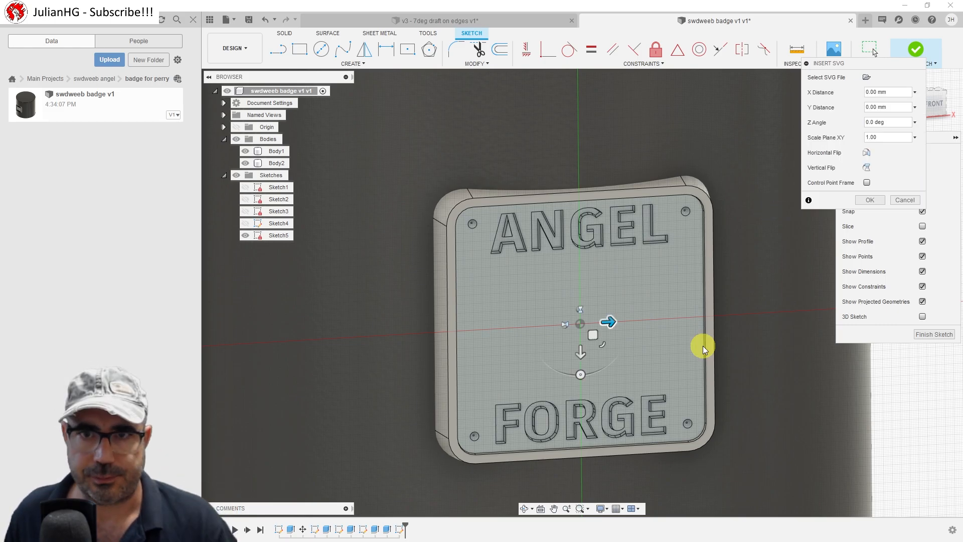
pyautogui.scroll(-3, 703, 345)
# Confirm placing the angel SVG artwork between ANGEL and FORGE
pyautogui.press('Return')
pyautogui.scroll(3, 655, 437)
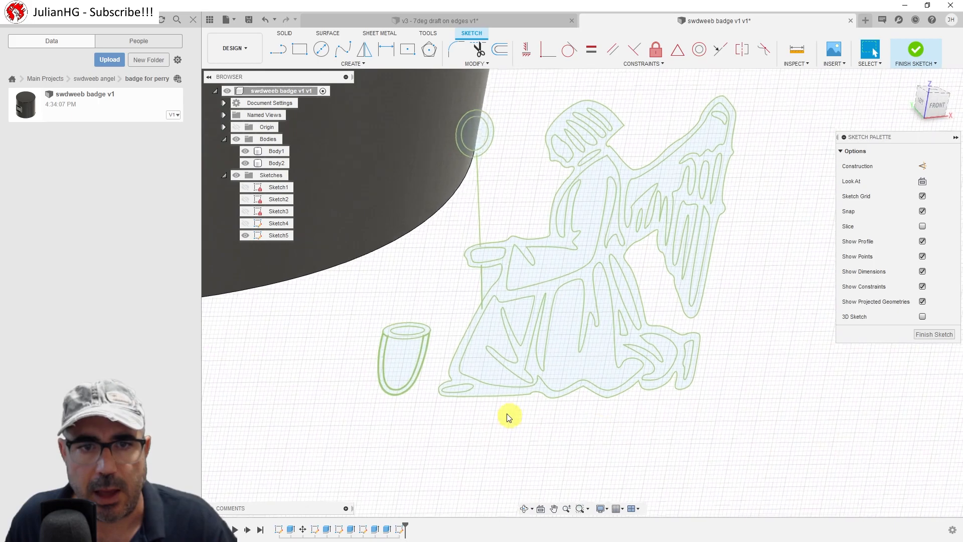
pyautogui.scroll(-2, 510, 415)
pyautogui.scroll(2, 677, 273)
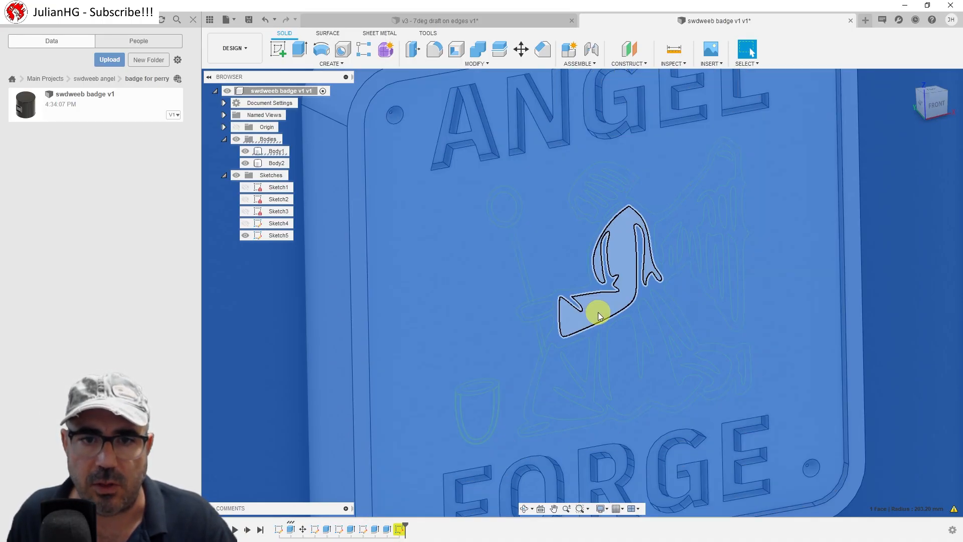
# Select the angel profile and set up a 2 mm cut extrusion with a taper angle
pyautogui.click(569, 299)
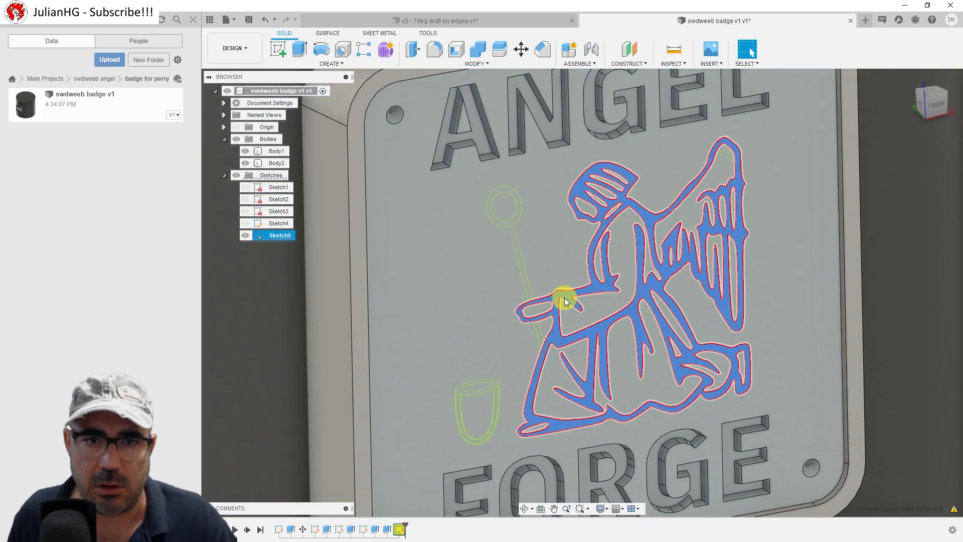
pyautogui.press('e')
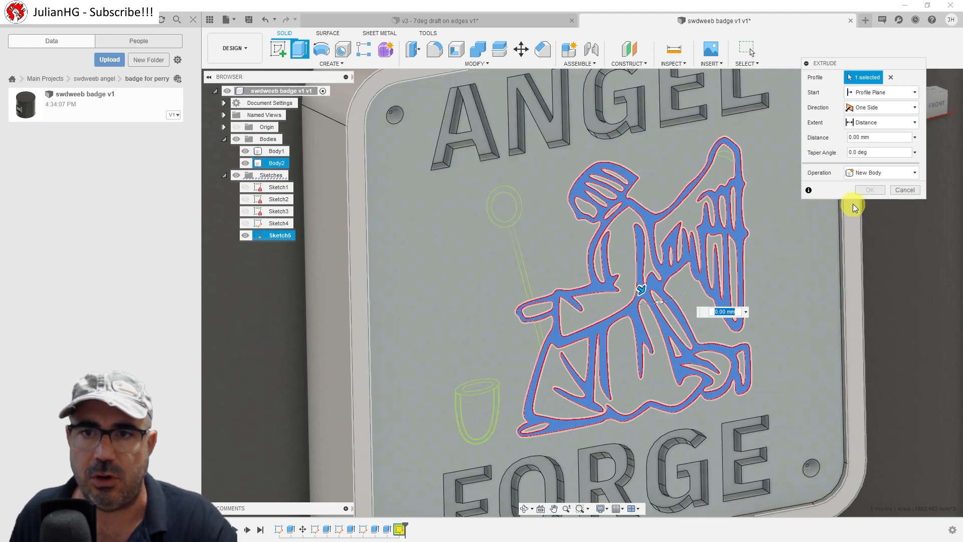
pyautogui.write('2')
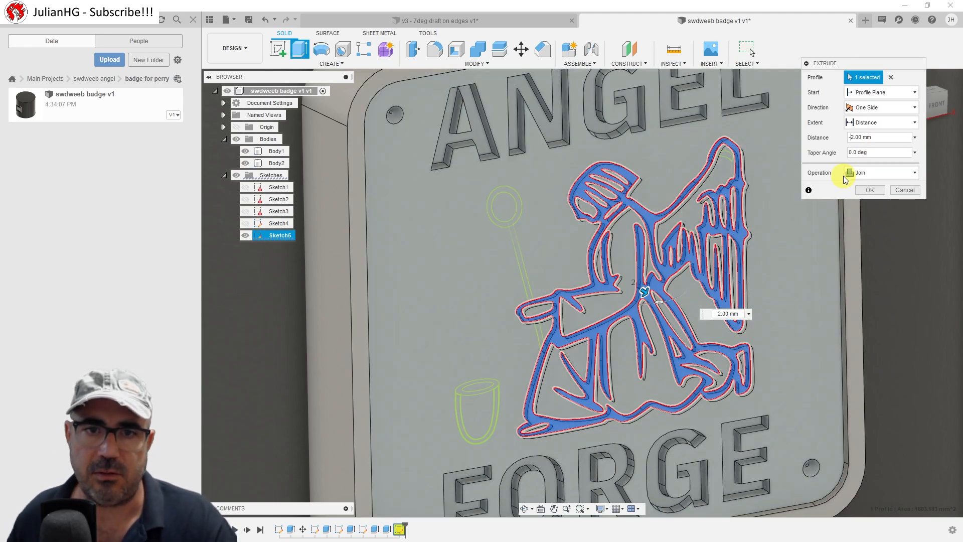
pyautogui.write('-')
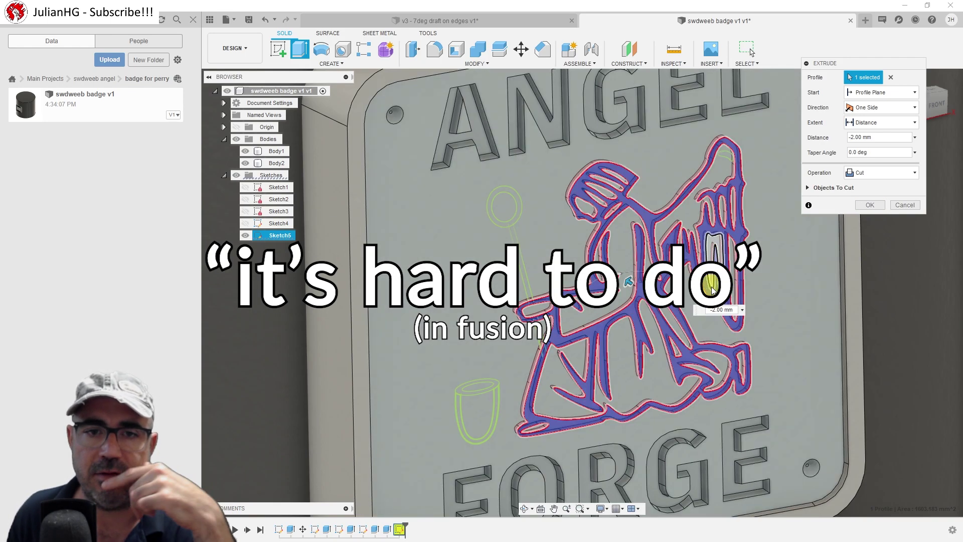
pyautogui.click(852, 152)
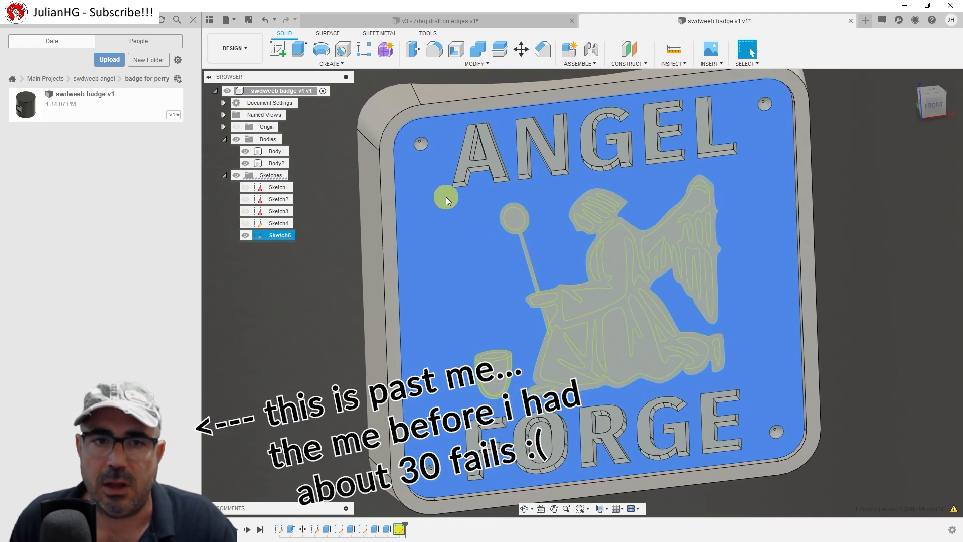
# Select the badge face after abandoning the angel cut extrusion
pyautogui.click(757, 384)
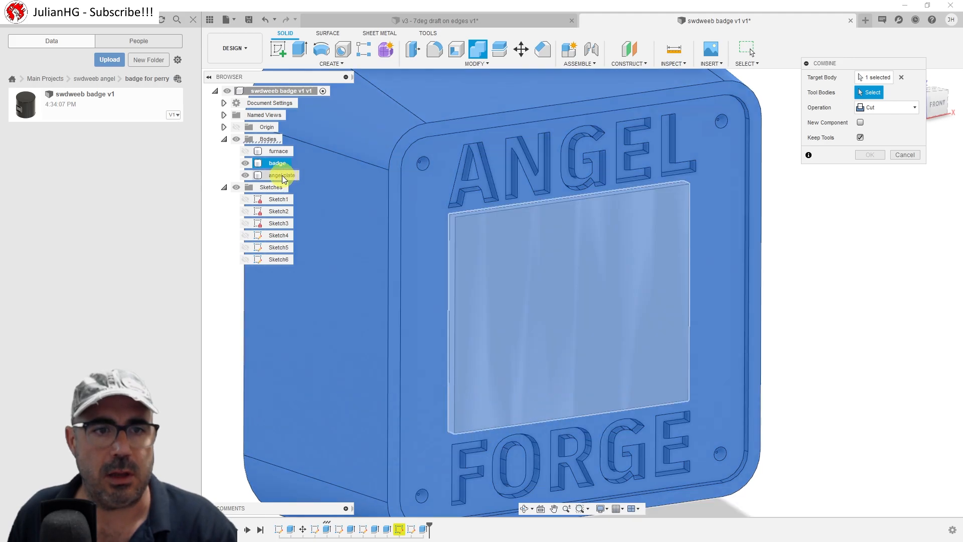
# Combine-cut the badge with the angel plate as tool, keeping the tool body
pyautogui.click(322, 174)
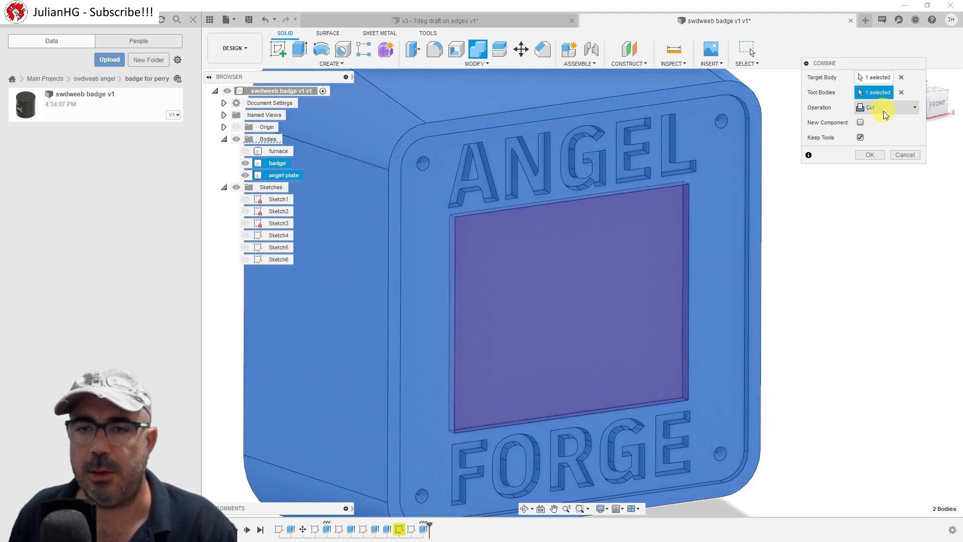
pyautogui.click(859, 139)
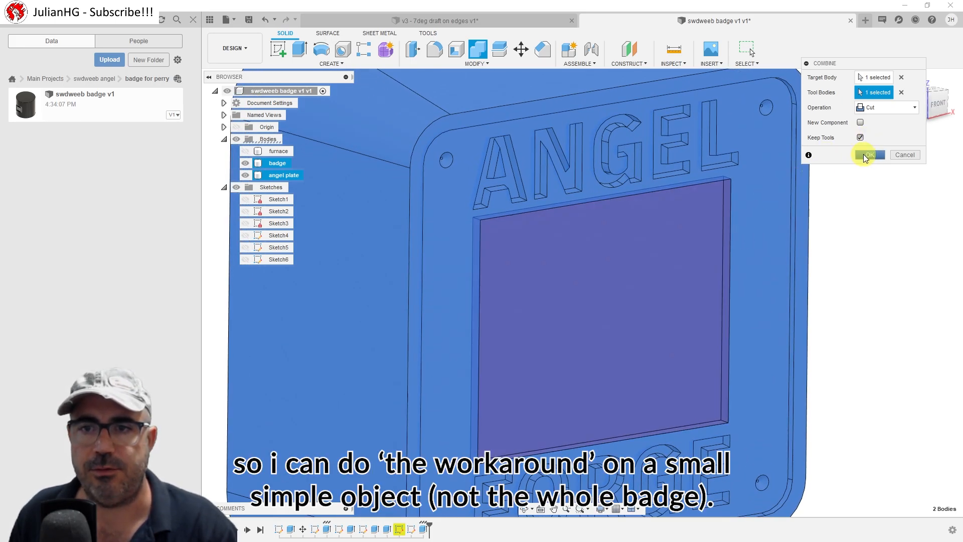
pyautogui.click(866, 155)
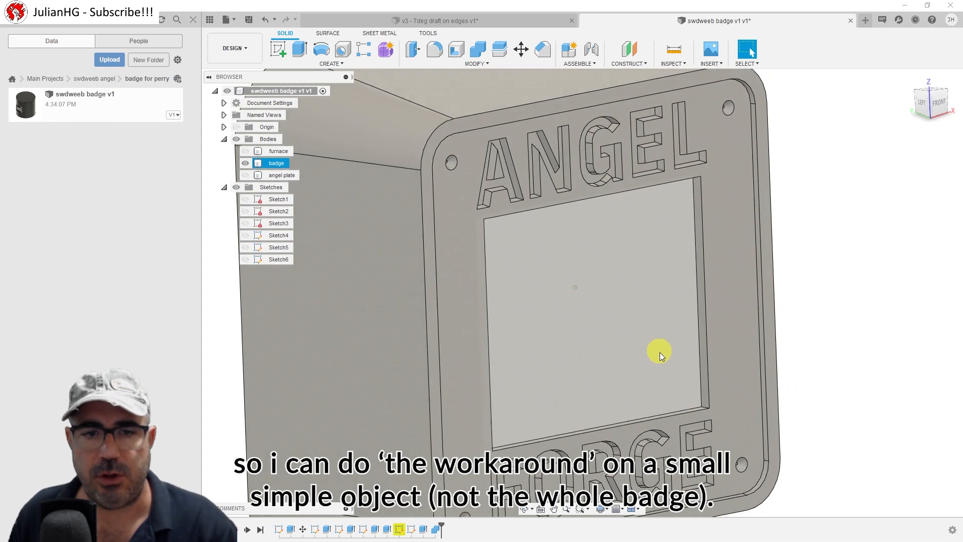
pyautogui.moveTo(659, 355)
pyautogui.keyDown('shift'); pyautogui.mouseDown(button='middle')
pyautogui.moveTo(538, 259)
pyautogui.moveTo(677, 204)
pyautogui.moveTo(617, 389)
pyautogui.moveTo(545, 247)
pyautogui.moveTo(587, 280)
pyautogui.moveTo(522, 290)
pyautogui.moveTo(572, 284)
pyautogui.mouseUp(button='middle'); pyautogui.keyUp('shift')
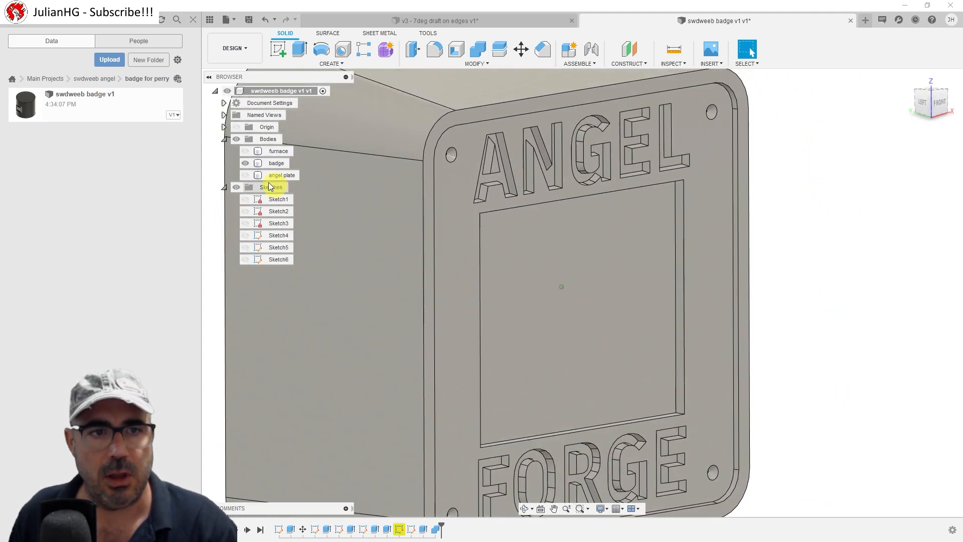
# Hide the badge body and show the angel plate on its own
pyautogui.click(250, 164)
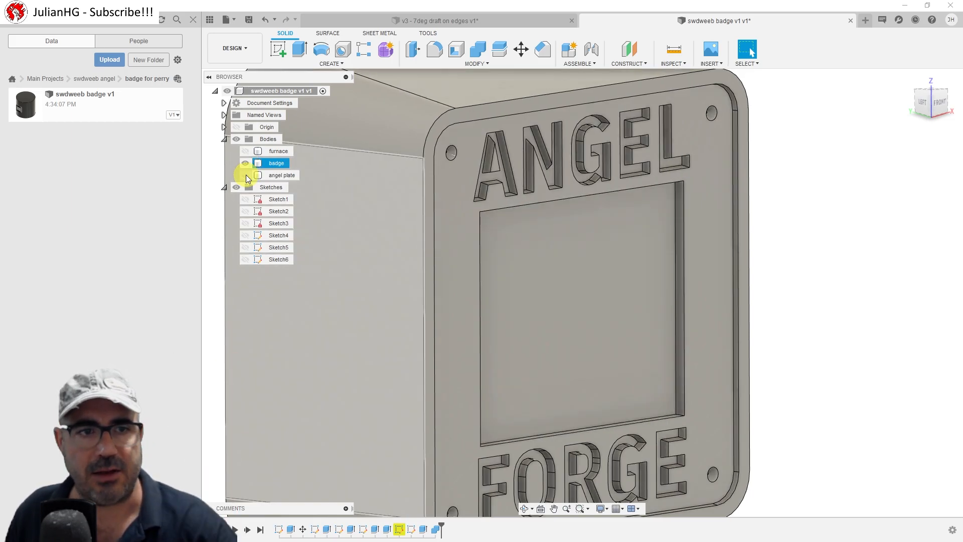
pyautogui.click(245, 163)
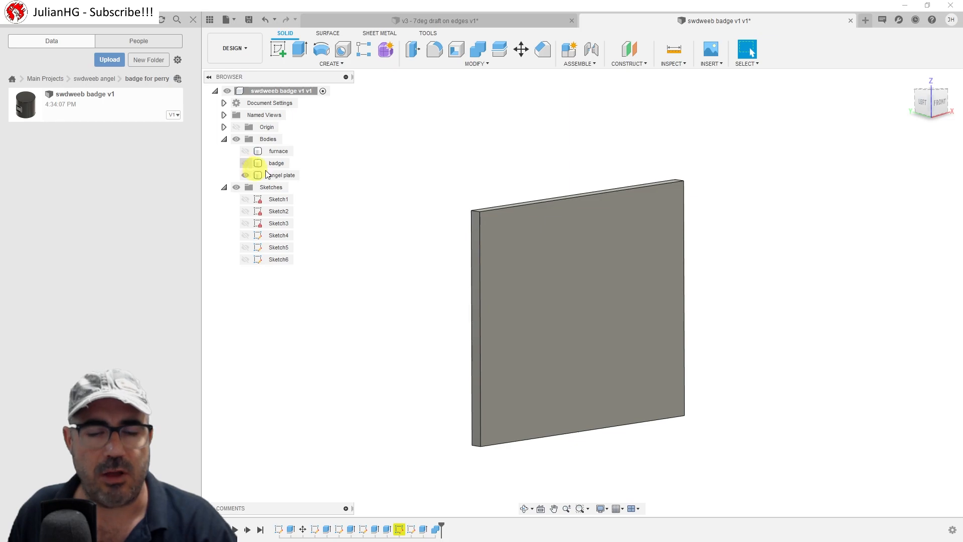
pyautogui.click(271, 174)
pyautogui.moveTo(627, 316)
pyautogui.keyDown('shift'); pyautogui.mouseDown(button='middle')
pyautogui.moveTo(567, 323)
pyautogui.moveTo(650, 193)
pyautogui.moveTo(644, 224)
pyautogui.moveTo(585, 234)
pyautogui.moveTo(557, 260)
pyautogui.moveTo(601, 280)
pyautogui.mouseUp(button='middle'); pyautogui.keyUp('shift')
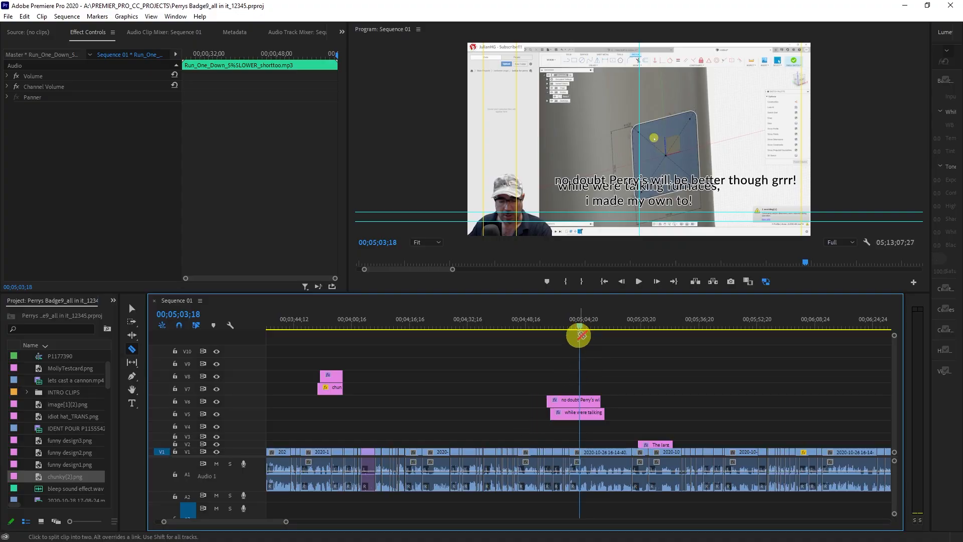
pyautogui.moveTo(246, 521); pyautogui.dragTo(257, 523)
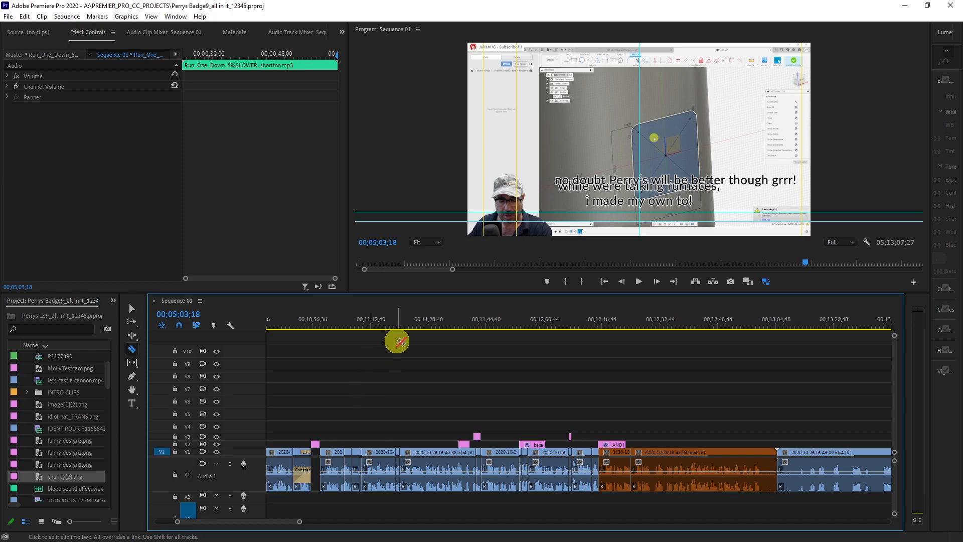
# Scrub the playhead to about 00;12;14 to preview the angel plate footage
pyautogui.moveTo(415, 319); pyautogui.dragTo(491, 320)
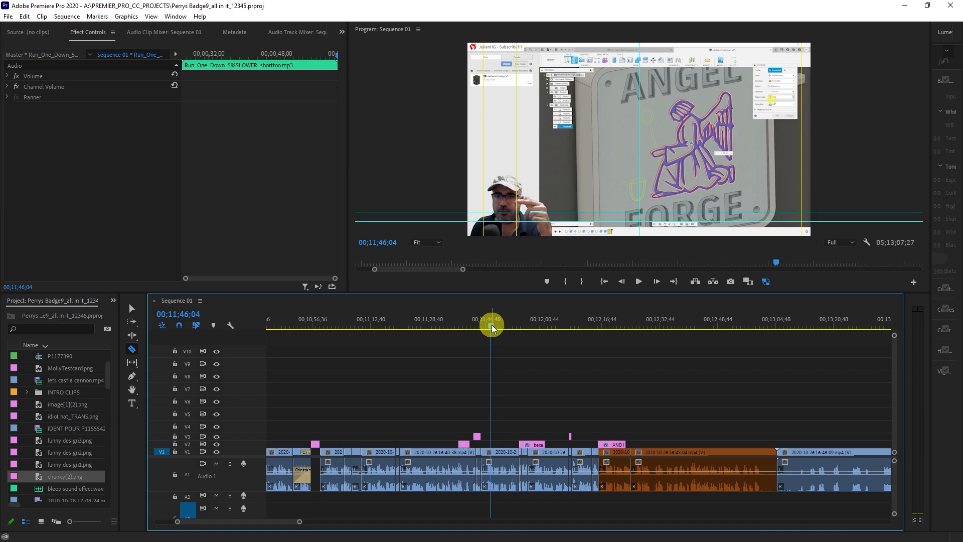
pyautogui.moveTo(491, 328); pyautogui.dragTo(593, 325)
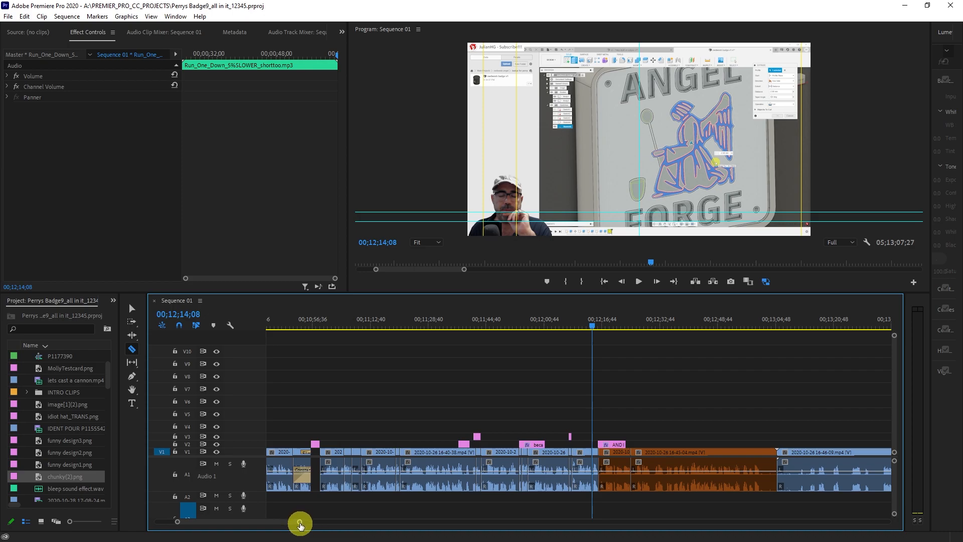
pyautogui.moveTo(300, 525); pyautogui.dragTo(376, 525)
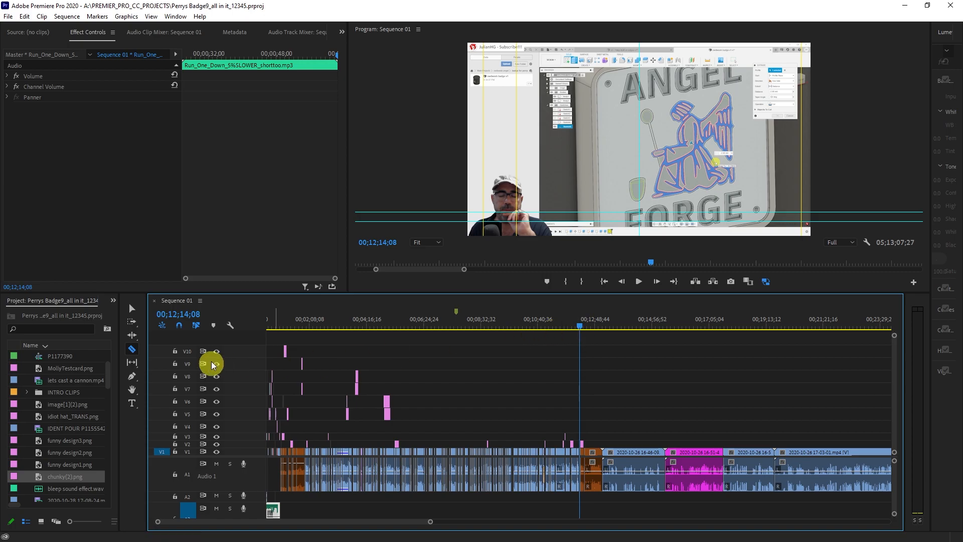
pyautogui.moveTo(429, 524); pyautogui.dragTo(442, 523)
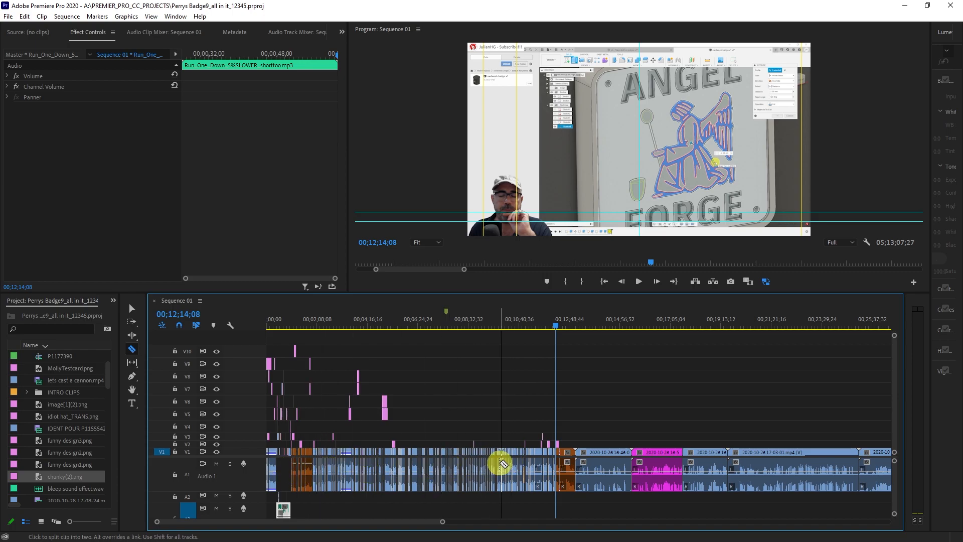
pyautogui.moveTo(441, 522); pyautogui.dragTo(903, 524)
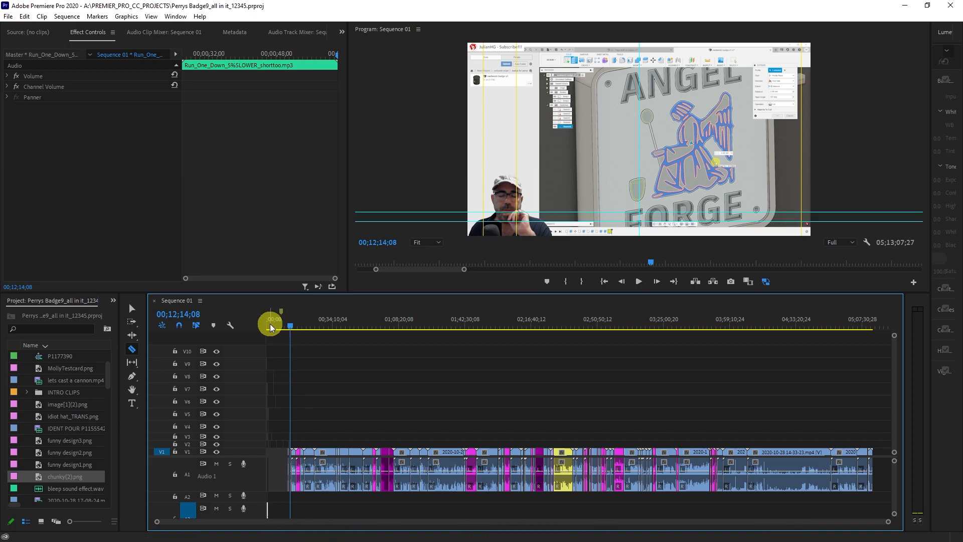
# Scrub to the sequence end and back to about 05;10;45 for the faceted relief footage
pyautogui.moveTo(293, 327)
pyautogui.mouseDown()
pyautogui.moveTo(834, 343)
pyautogui.moveTo(870, 327)
pyautogui.moveTo(860, 321)
pyautogui.mouseUp()
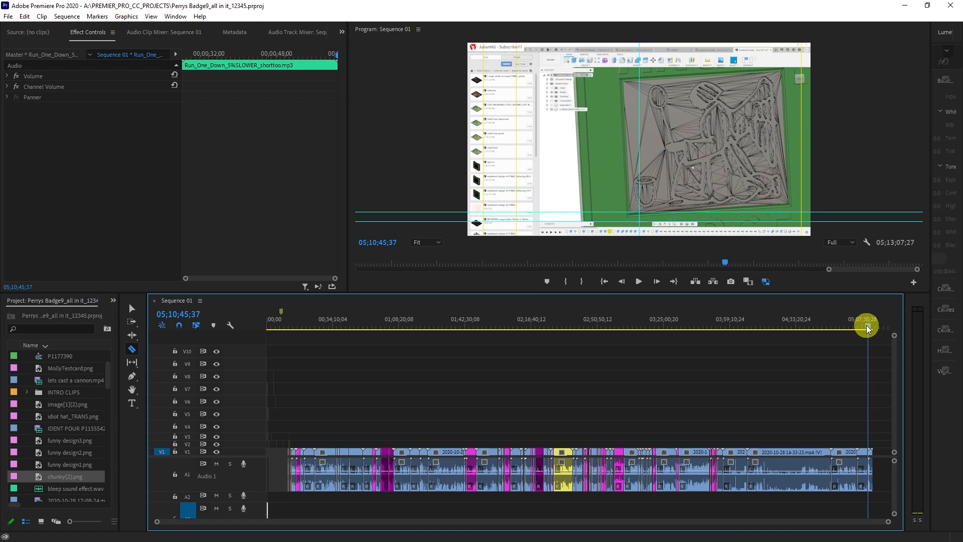
pyautogui.moveTo(867, 328); pyautogui.dragTo(299, 336)
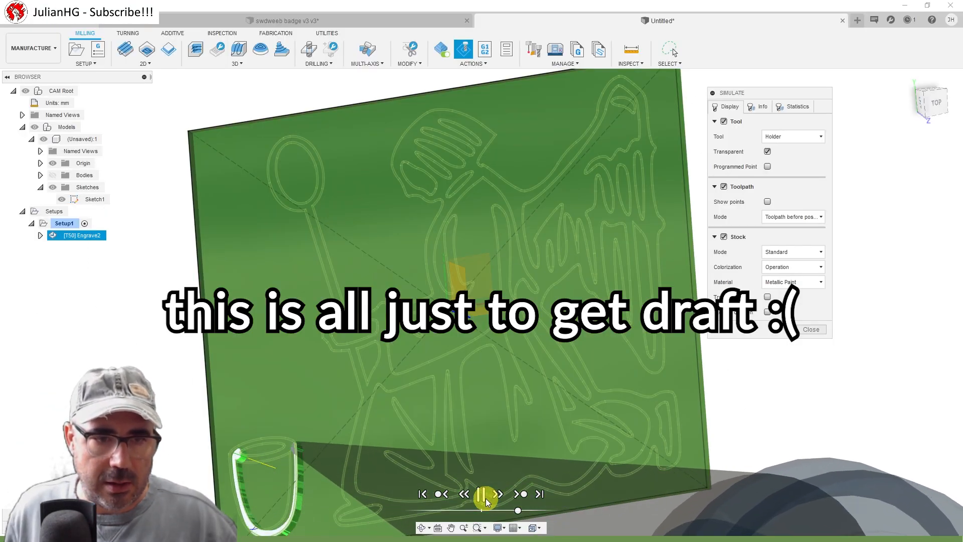
pyautogui.scroll(5, 496, 498)
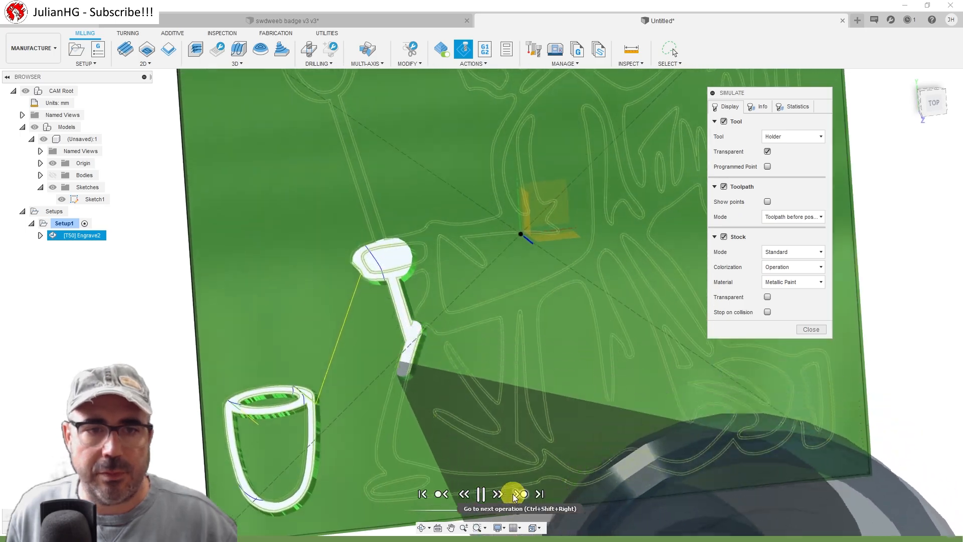
pyautogui.scroll(2, 482, 384)
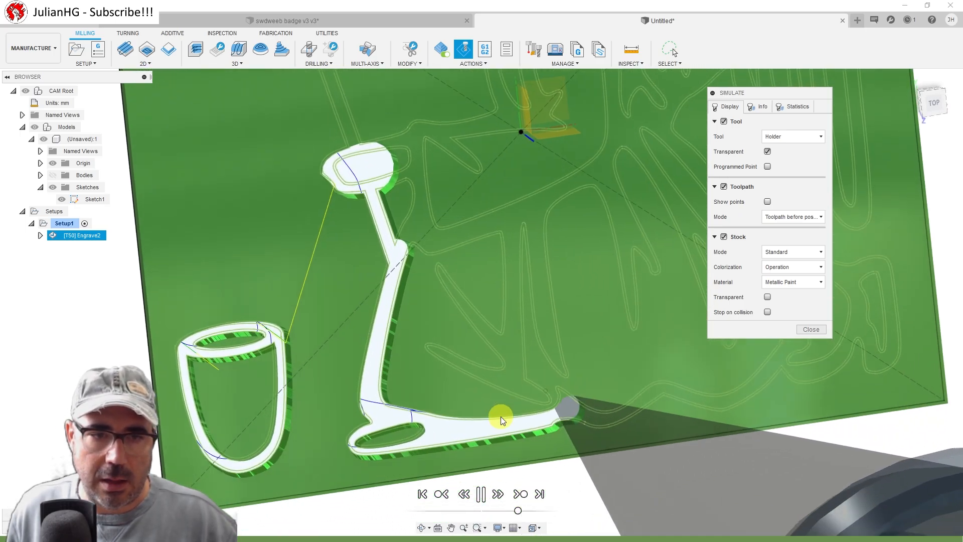
pyautogui.scroll(2, 783, 377)
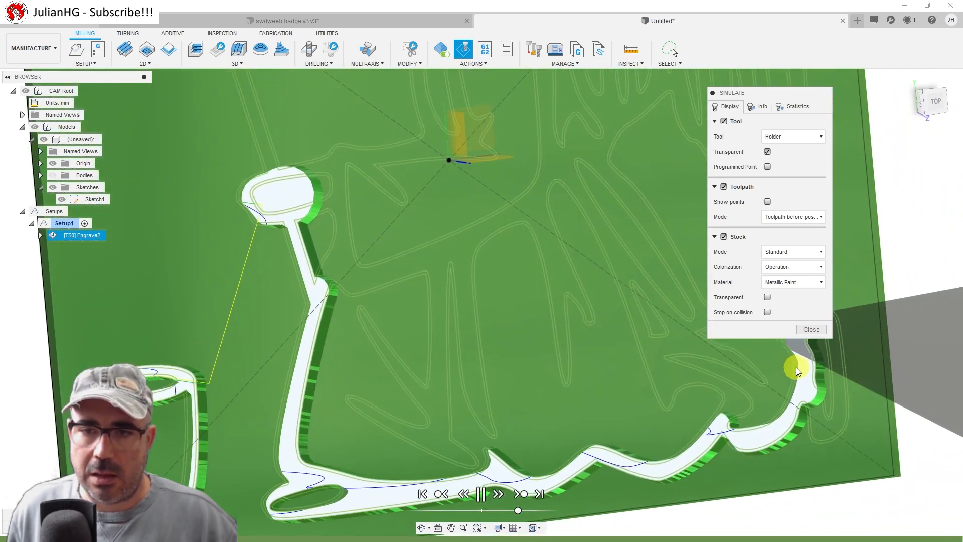
# Move the Simulate settings panel out of the way of the engraving preview
pyautogui.moveTo(758, 92); pyautogui.dragTo(867, 39)
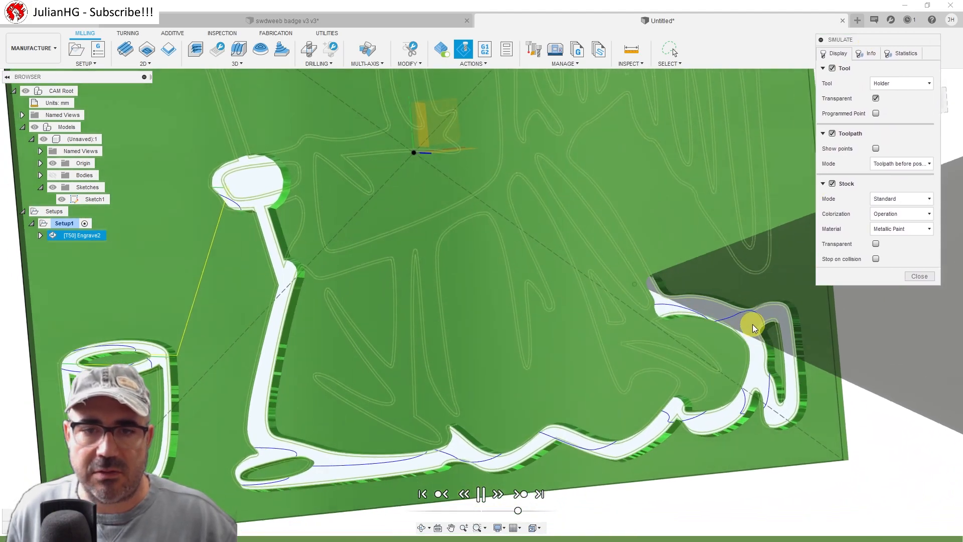
pyautogui.scroll(-2, 752, 324)
pyautogui.scroll(-1, 752, 324)
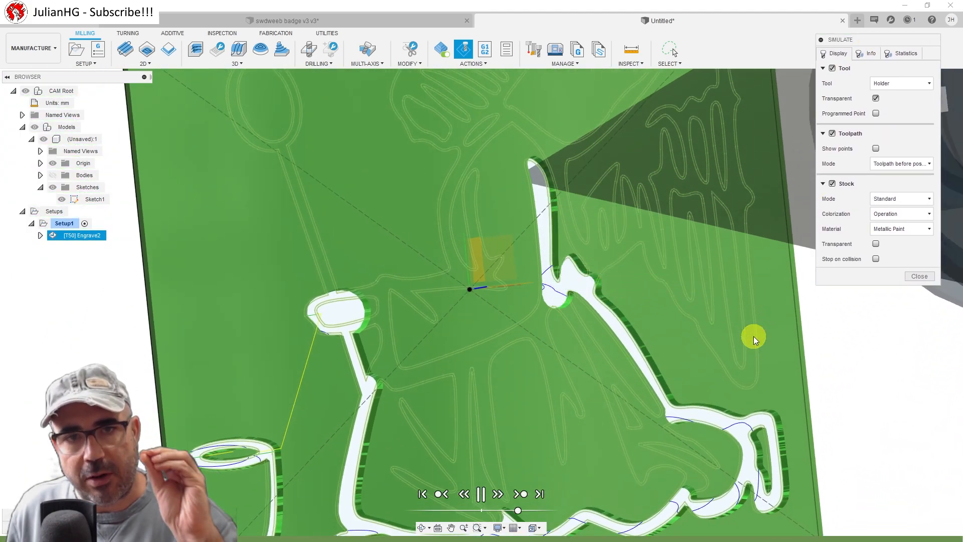
pyautogui.scroll(-1, 753, 336)
pyautogui.scroll(-3, 755, 352)
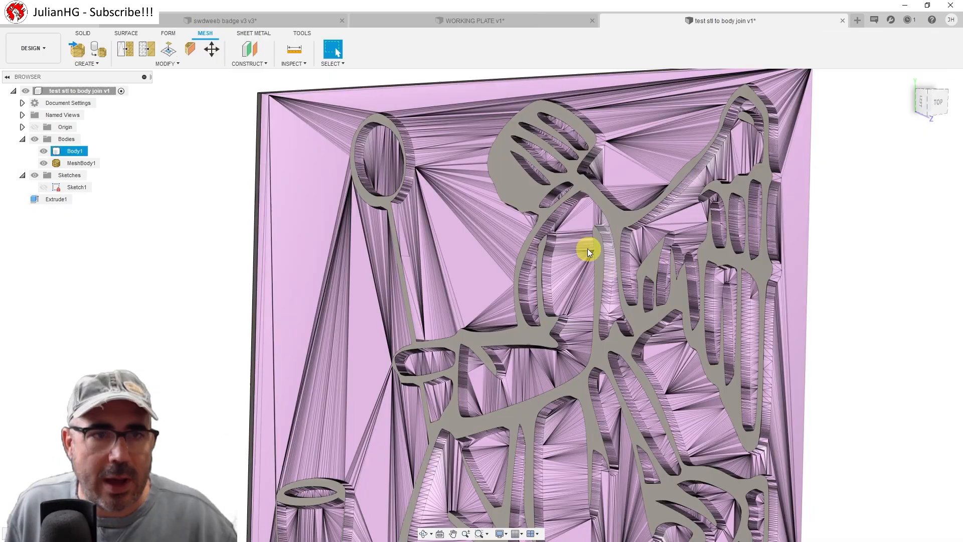
pyautogui.scroll(2, 569, 290)
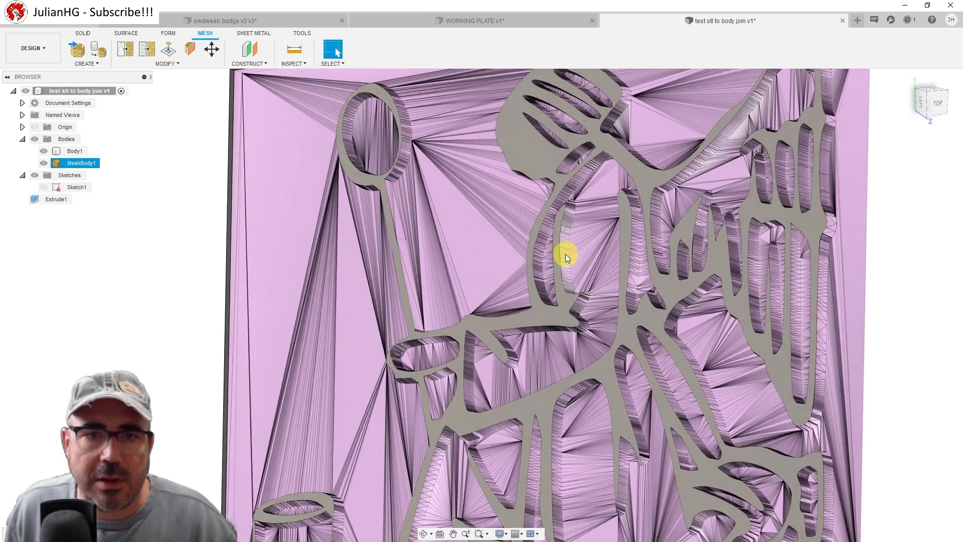
pyautogui.scroll(2, 452, 185)
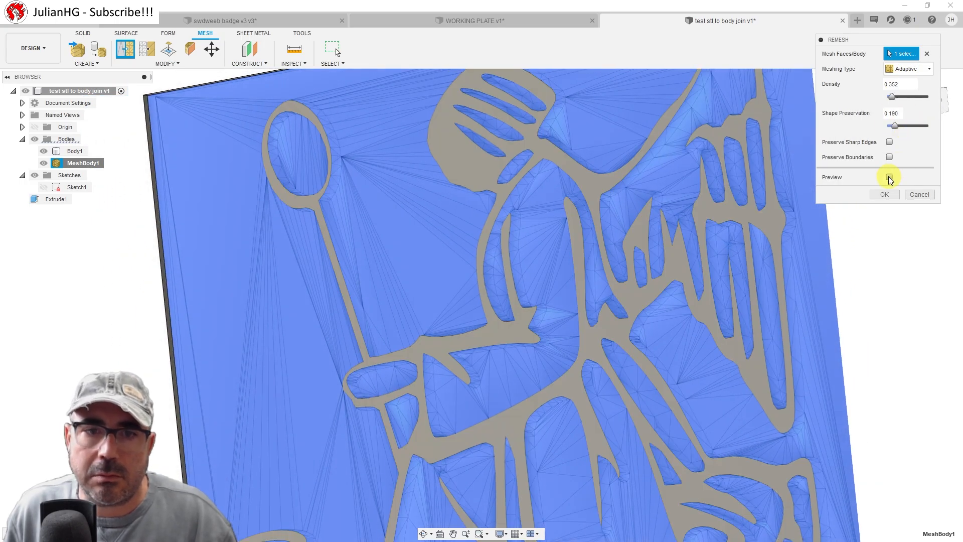
# Remesh the angel relief with preview, maximum shape preservation and density, preserved boundaries, and convert it to a solid body
pyautogui.click(890, 177)
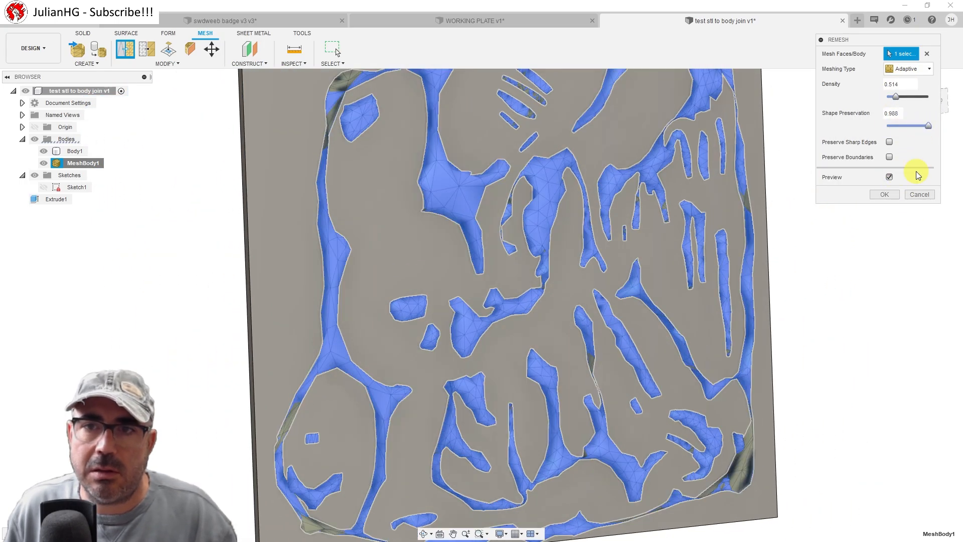
pyautogui.moveTo(910, 125); pyautogui.dragTo(928, 126)
pyautogui.moveTo(896, 97); pyautogui.dragTo(924, 101)
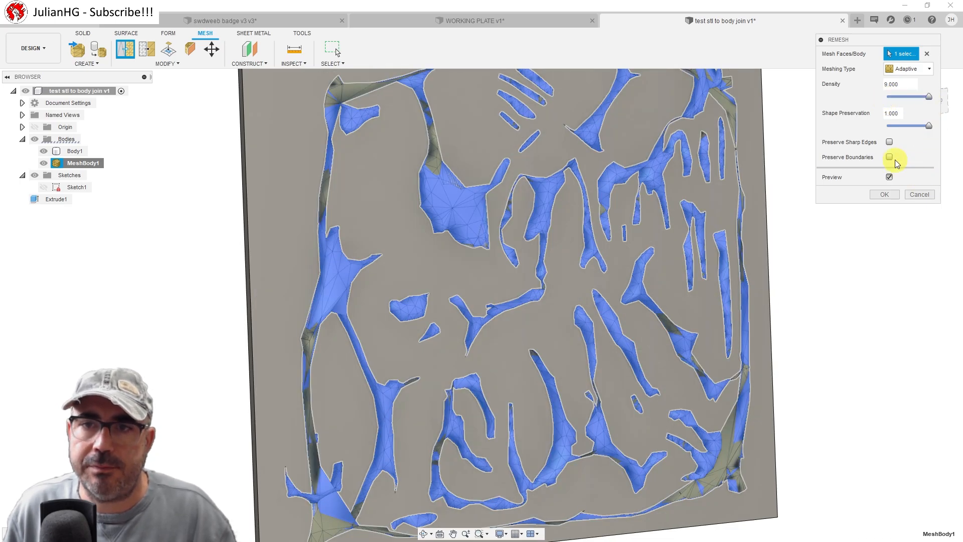
pyautogui.click(889, 142)
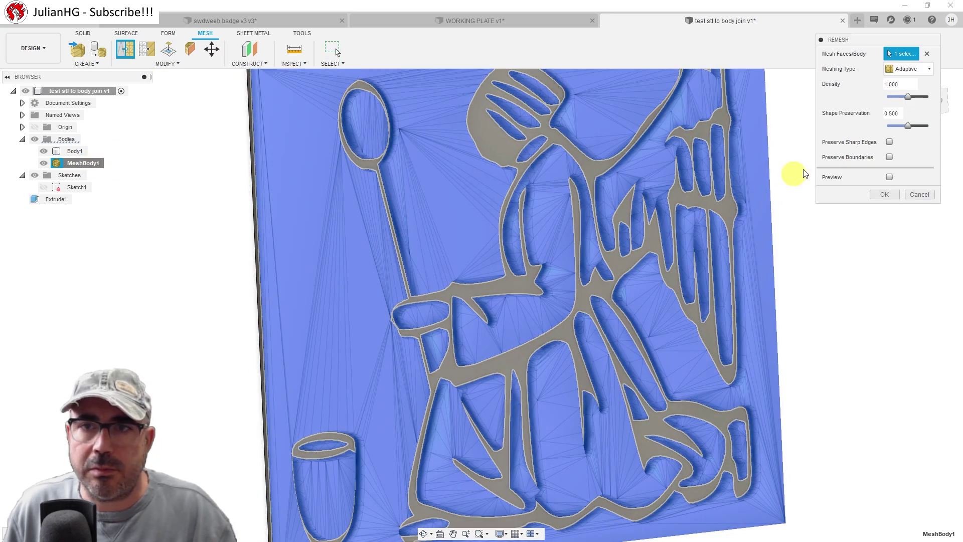
pyautogui.click(889, 156)
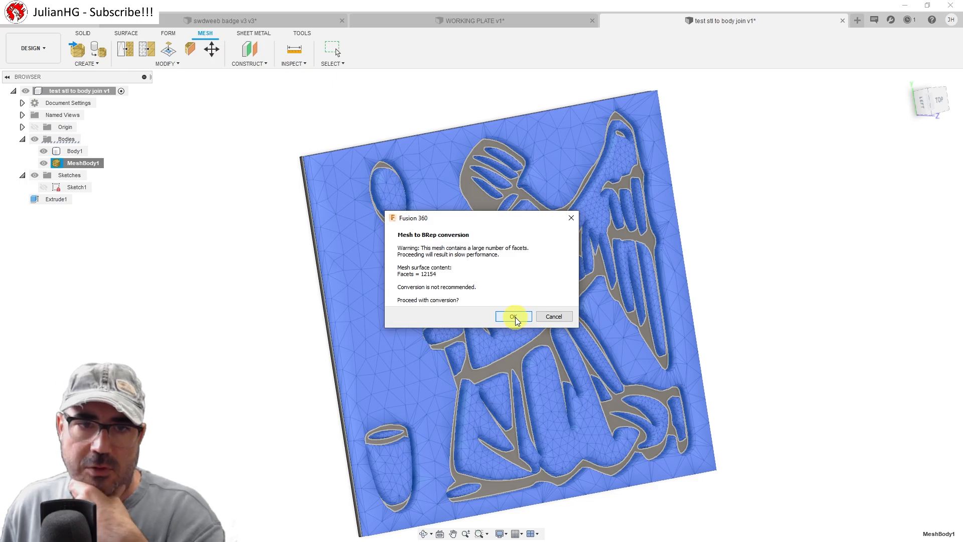
pyautogui.click(514, 316)
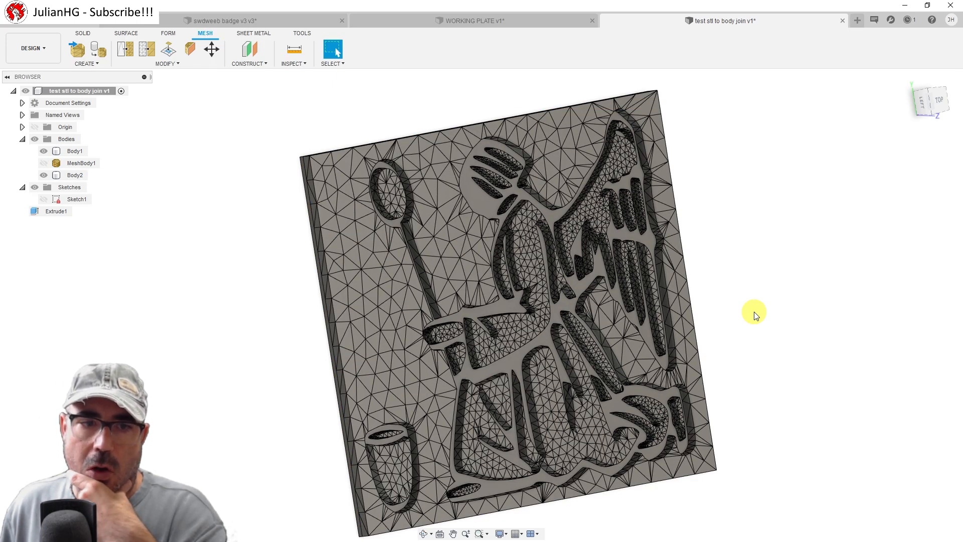
# Inspect the converted relief and save it as an STL file
pyautogui.press('F6')
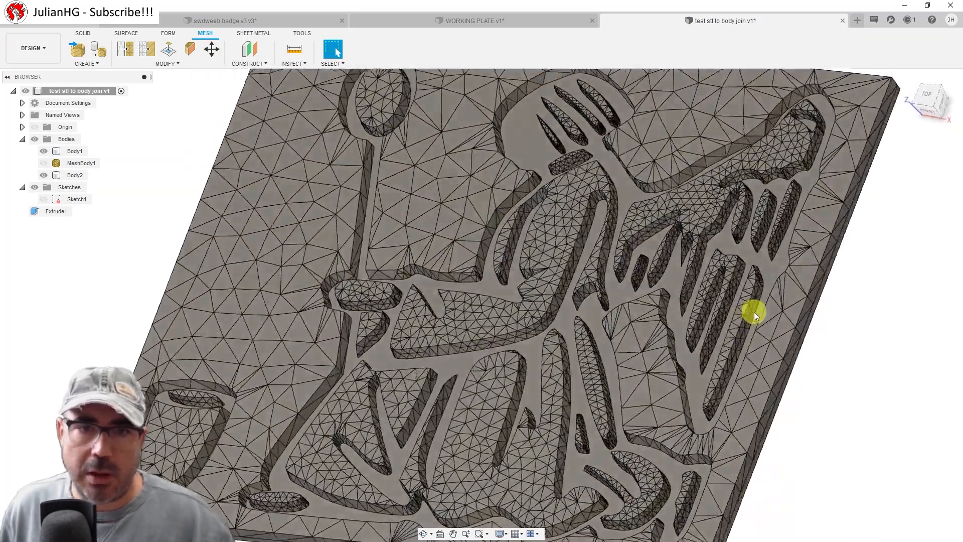
pyautogui.press('F6')
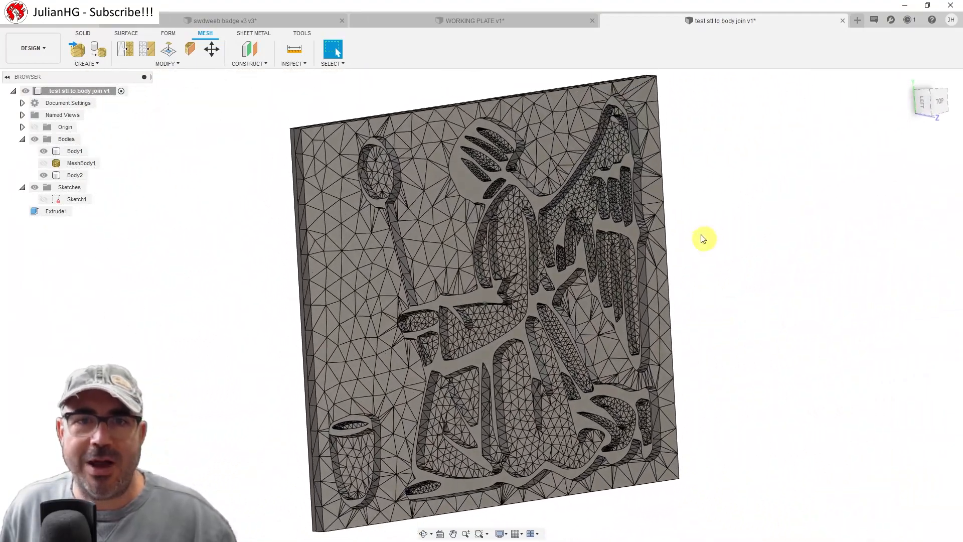
pyautogui.click(882, 189)
pyautogui.write('mydreams')
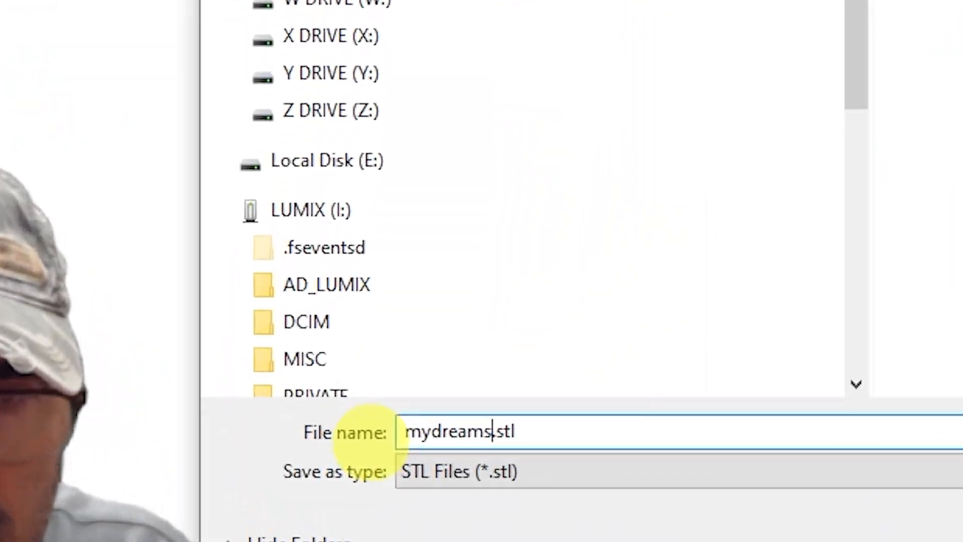
pyautogui.write('areshattered')
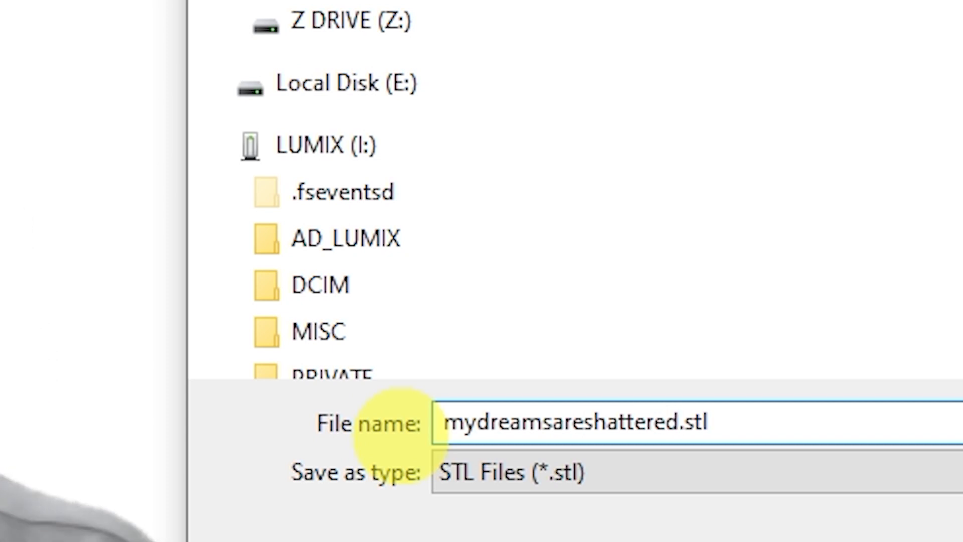
pyautogui.press('Return')
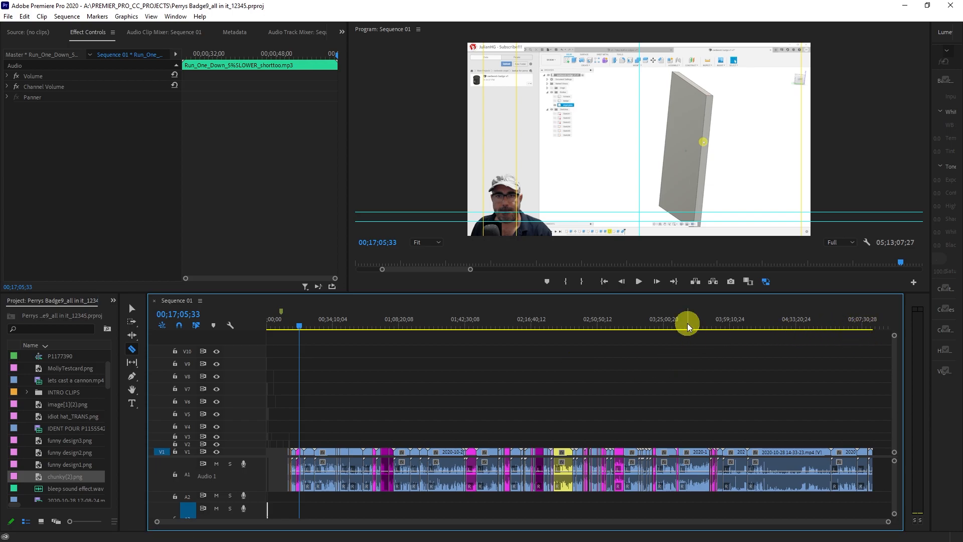
# Scrub the playhead forward along the timeline to a later point in the sequence
pyautogui.moveTo(398, 327)
pyautogui.mouseDown()
pyautogui.moveTo(339, 328)
pyautogui.moveTo(398, 339)
pyautogui.moveTo(309, 325)
pyautogui.mouseUp()
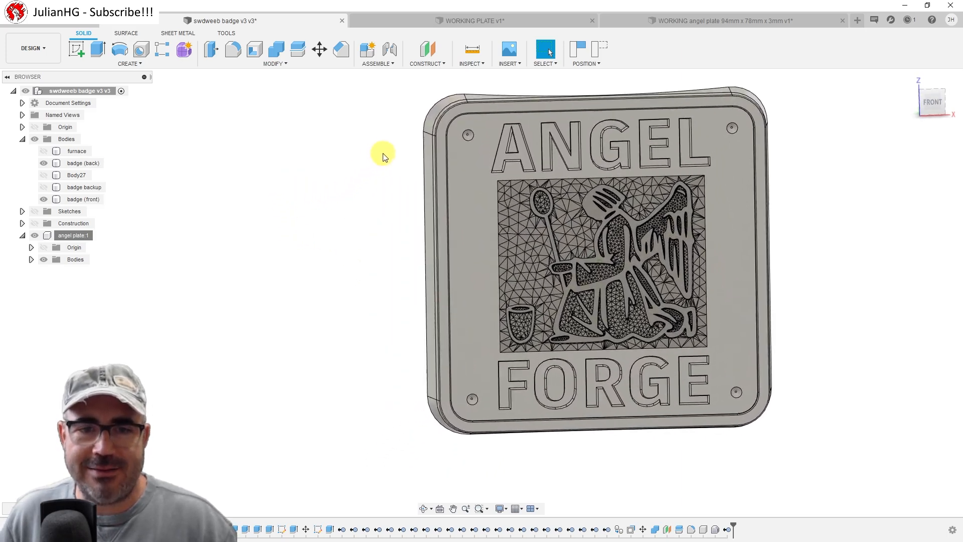
# Orbit the curved badge off the front view and back to a more frontal view
pyautogui.moveTo(383, 156)
pyautogui.keyDown('shift'); pyautogui.mouseDown(button='middle')
pyautogui.moveTo(376, 98)
pyautogui.moveTo(376, 197)
pyautogui.moveTo(371, 159)
pyautogui.moveTo(496, 207)
pyautogui.moveTo(444, 260)
pyautogui.moveTo(381, 189)
pyautogui.moveTo(379, 156)
pyautogui.moveTo(456, 144)
pyautogui.moveTo(408, 164)
pyautogui.moveTo(568, 132)
pyautogui.moveTo(528, 194)
pyautogui.moveTo(426, 181)
pyautogui.moveTo(783, 135)
pyautogui.moveTo(855, 106)
pyautogui.moveTo(871, 135)
pyautogui.moveTo(838, 191)
pyautogui.moveTo(584, 196)
pyautogui.moveTo(823, 326)
pyautogui.moveTo(797, 323)
pyautogui.moveTo(808, 309)
pyautogui.moveTo(767, 298)
pyautogui.moveTo(762, 316)
pyautogui.moveTo(810, 314)
pyautogui.mouseUp(button='middle'); pyautogui.keyUp('shift')
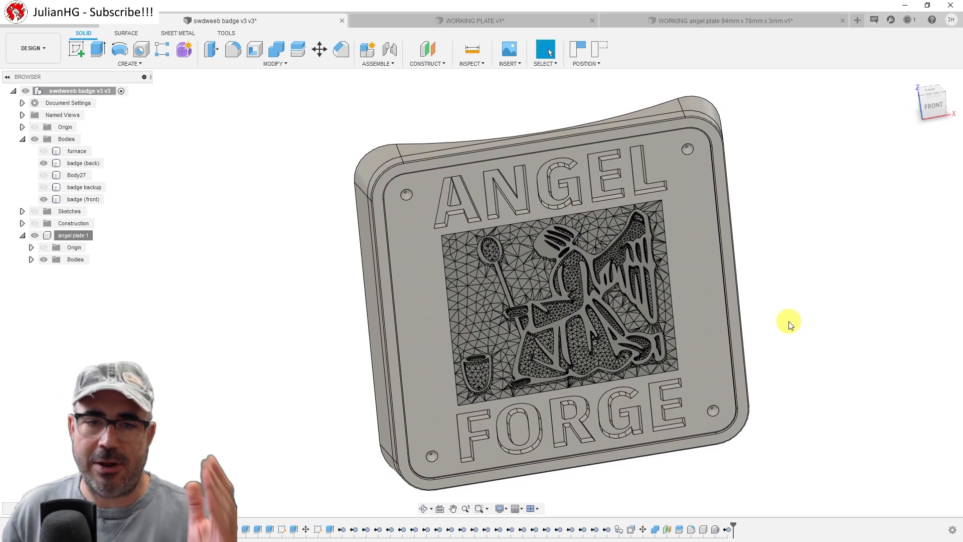
pyautogui.keyDown('shift'); pyautogui.moveTo(731, 318); pyautogui.dragTo(797, 337, button='middle'); pyautogui.keyUp('shift')
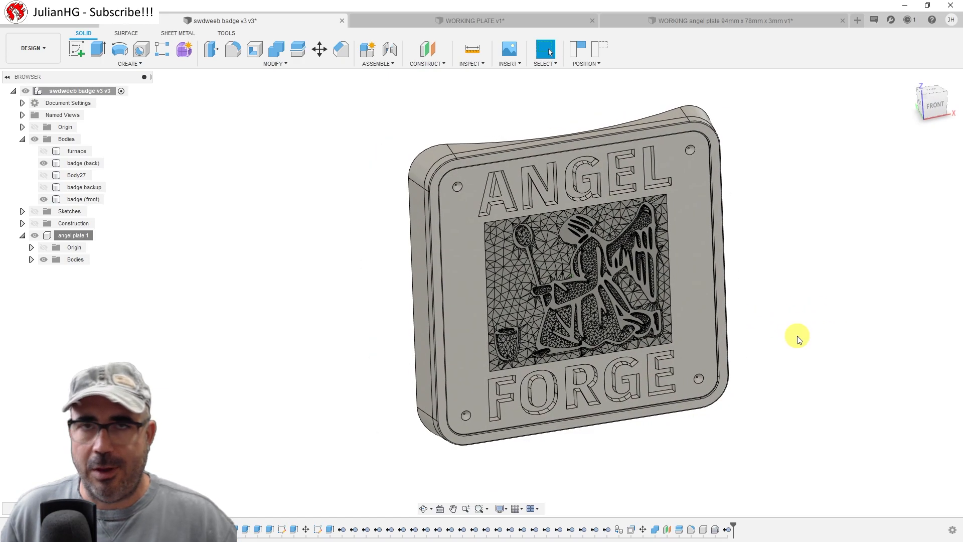
pyautogui.scroll(2, 797, 339)
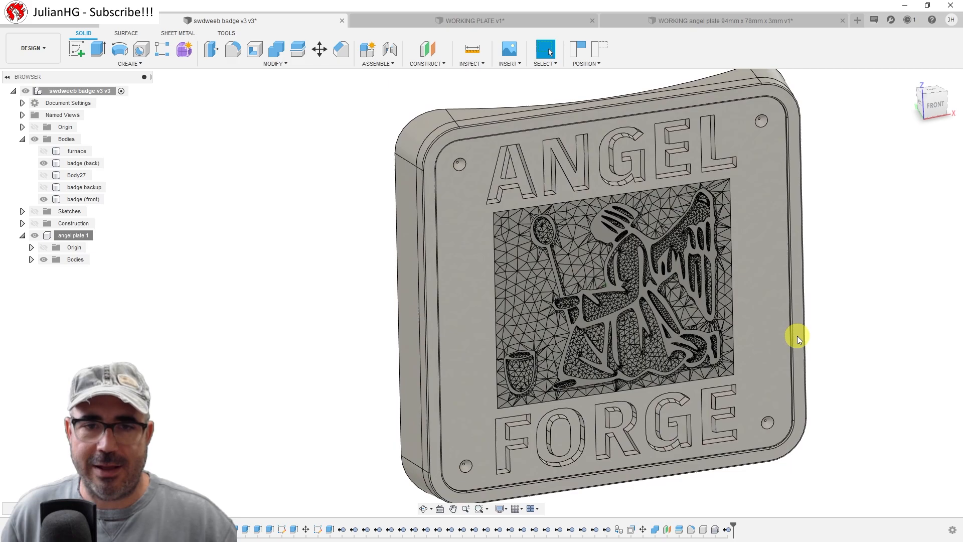
pyautogui.scroll(-2, 798, 339)
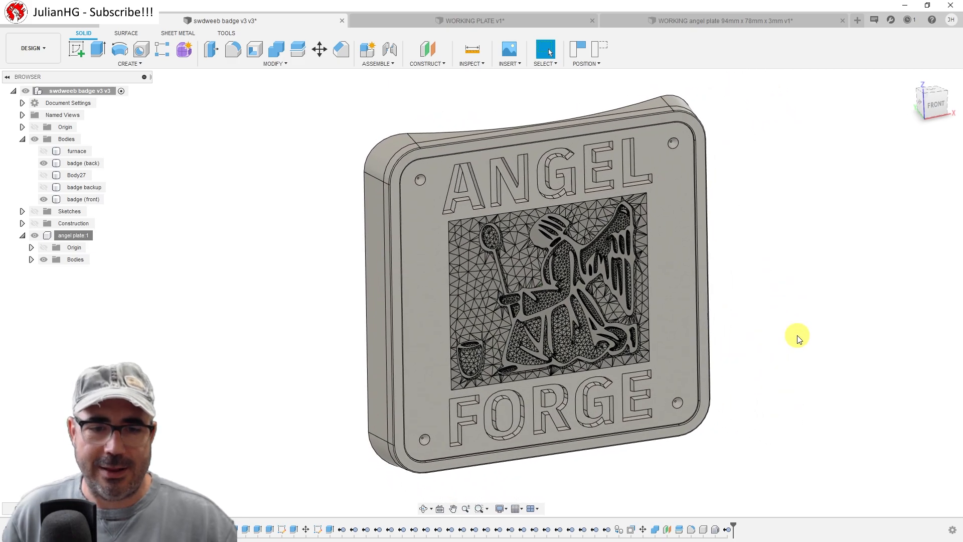
pyautogui.scroll(1, 797, 339)
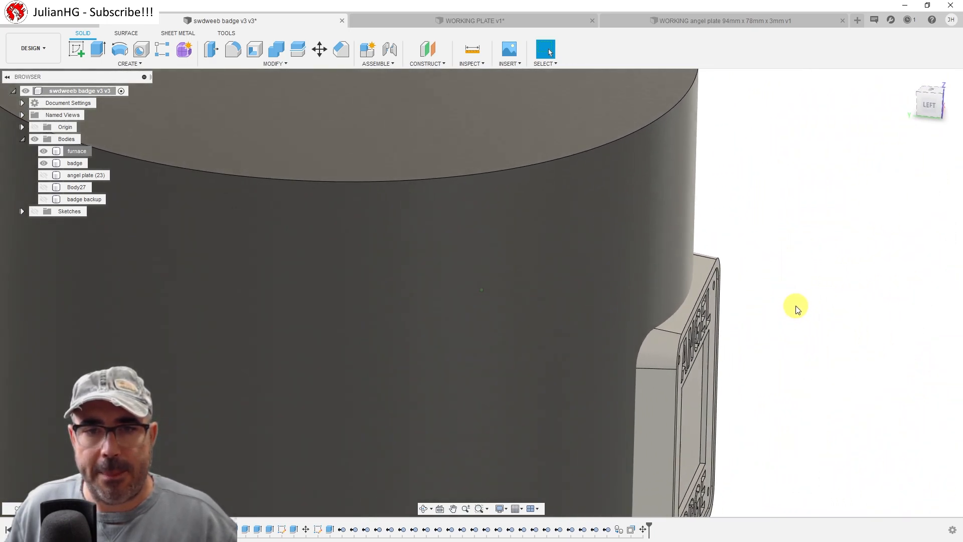
# Combine-cut the furnace cylinder from the badge, keeping the tool, then hide the furnace and view the badge edge-on
pyautogui.keyDown('shift'); pyautogui.moveTo(797, 309); pyautogui.dragTo(695, 313, button='middle'); pyautogui.keyUp('shift')
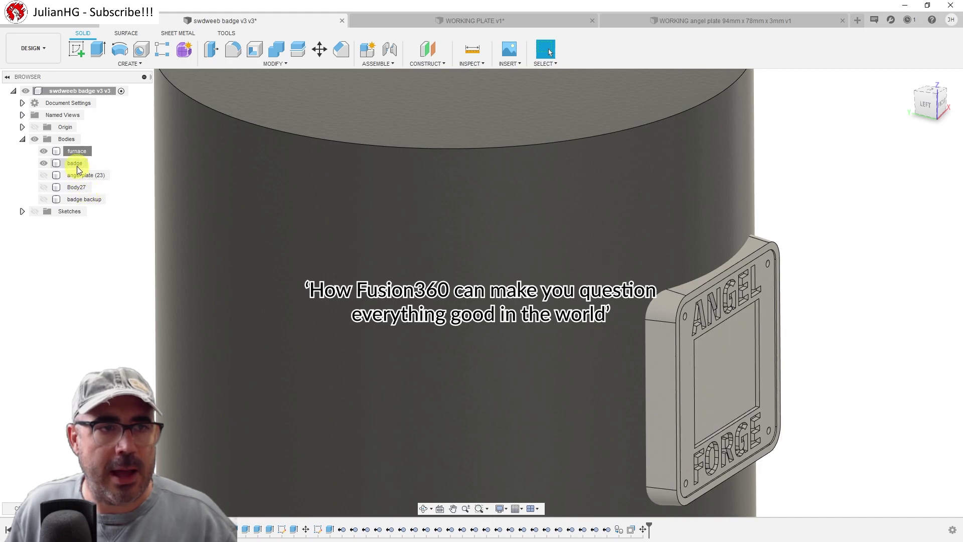
pyautogui.click(77, 164)
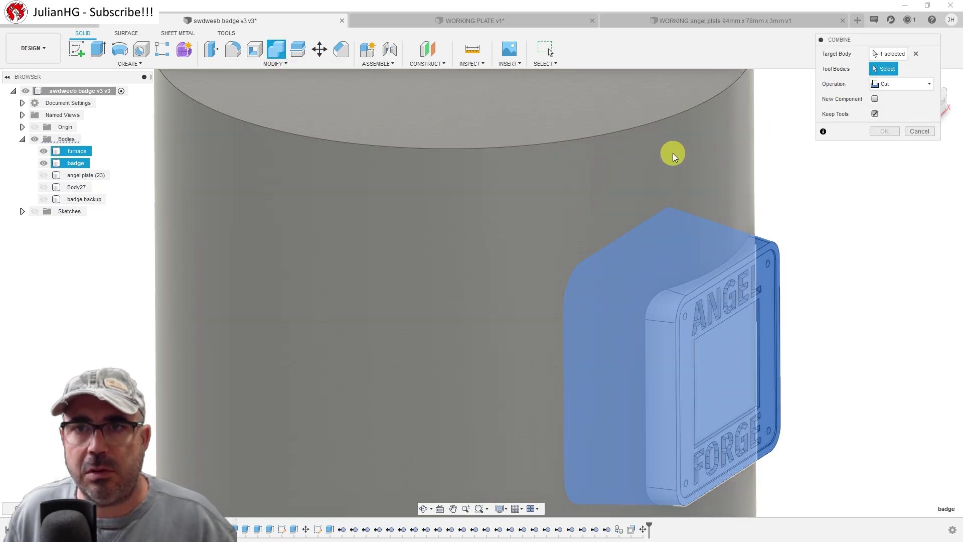
pyautogui.click(673, 156)
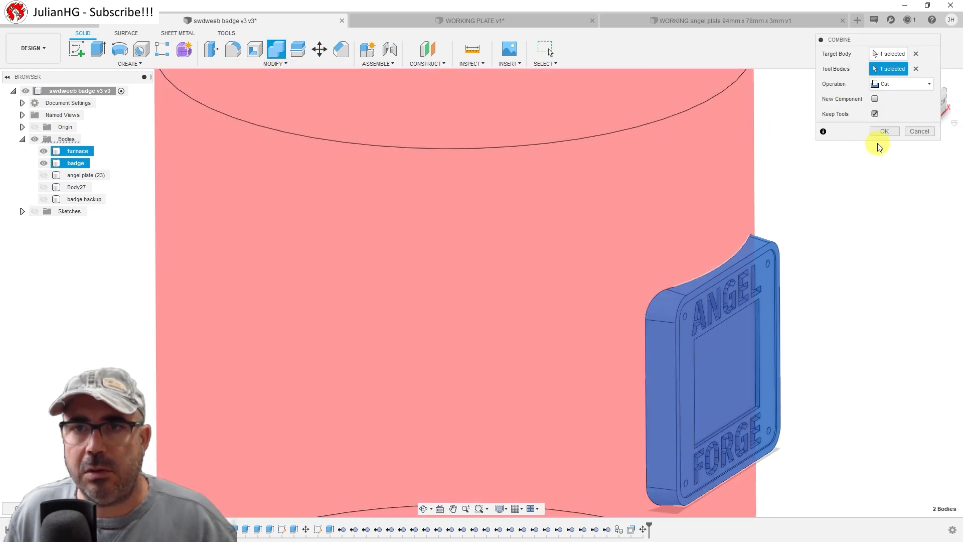
pyautogui.click(885, 133)
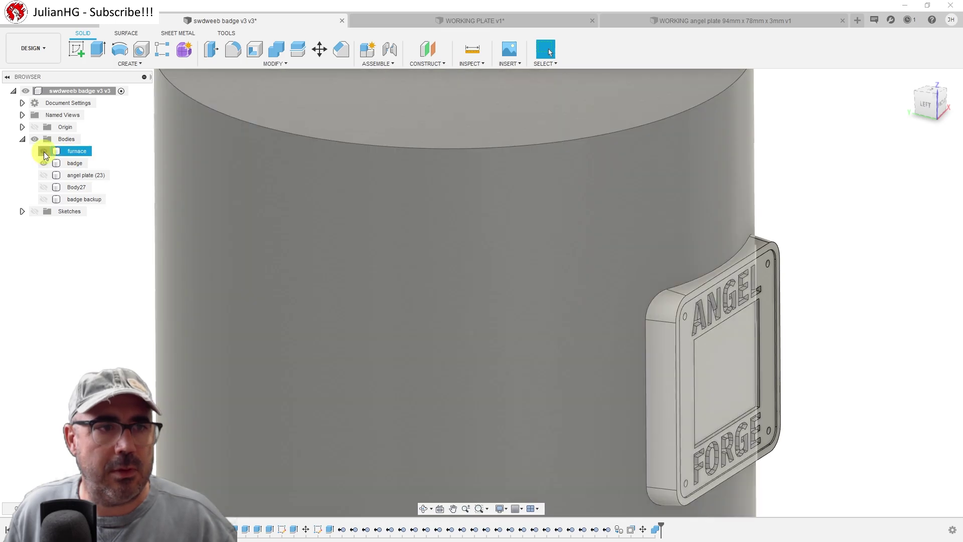
pyautogui.click(43, 152)
pyautogui.moveTo(486, 191)
pyautogui.keyDown('shift'); pyautogui.mouseDown(button='middle')
pyautogui.moveTo(757, 280)
pyautogui.moveTo(729, 291)
pyautogui.mouseUp(button='middle'); pyautogui.keyUp('shift')
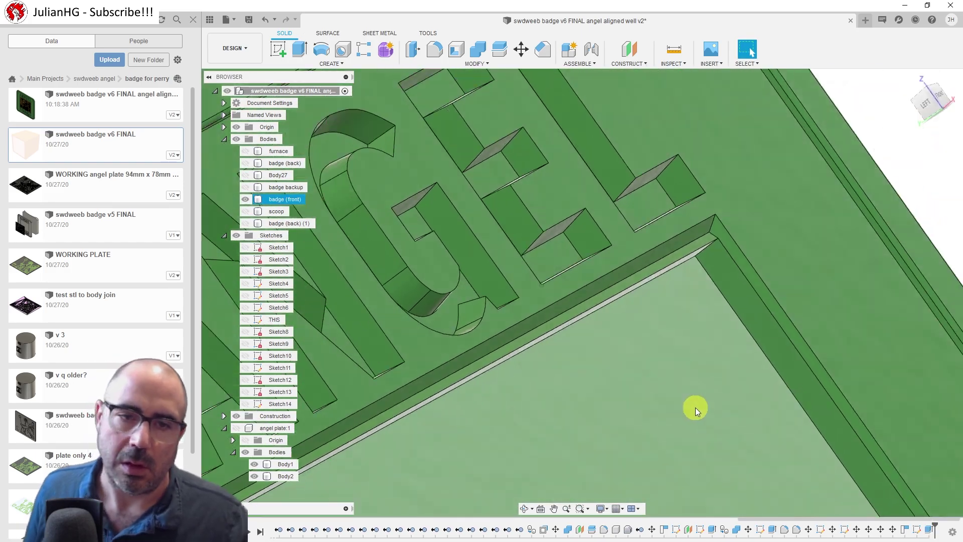
# Show the badge (front) body alongside the cut back, use its context menu, and review both bodies from behind
pyautogui.keyDown('shift'); pyautogui.moveTo(696, 408); pyautogui.dragTo(553, 413, button='middle'); pyautogui.keyUp('shift')
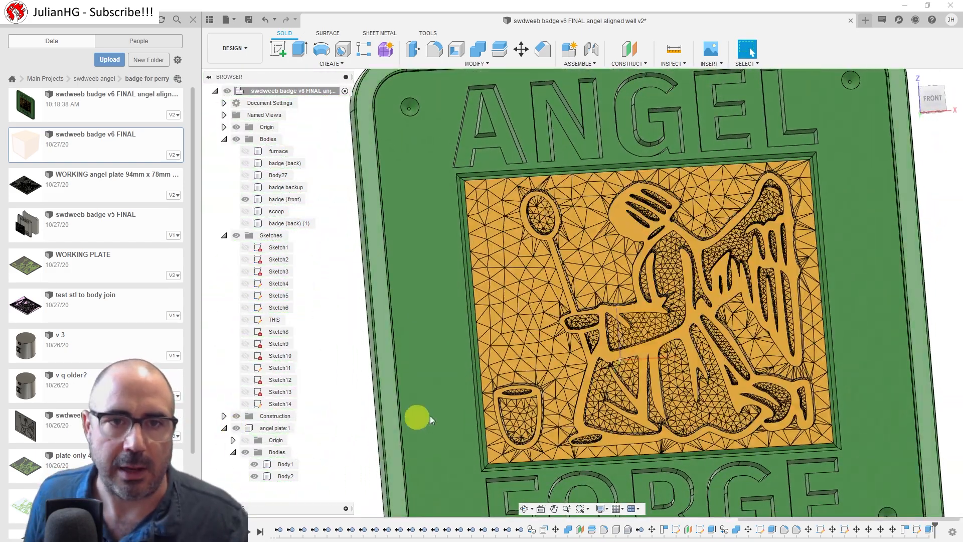
pyautogui.scroll(3, 912, 312)
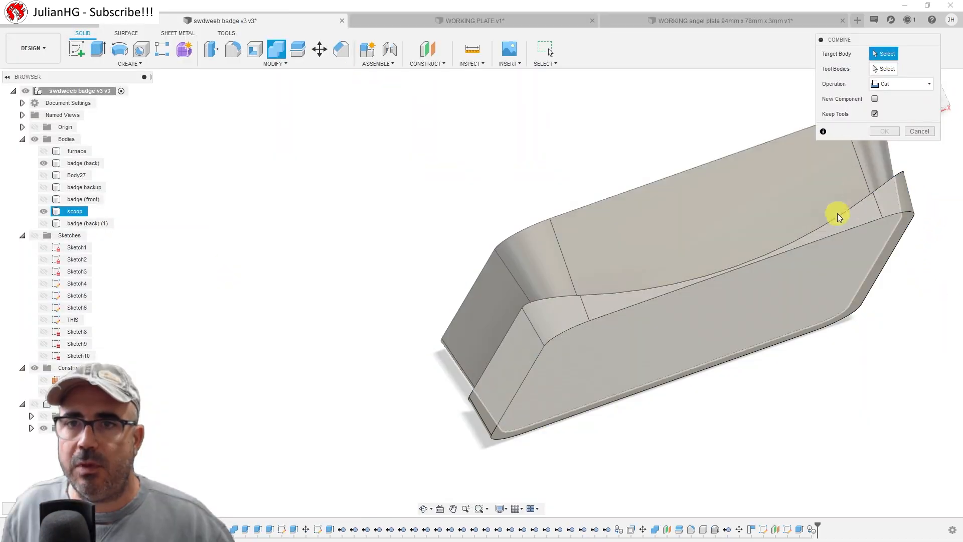
pyautogui.keyDown('shift'); pyautogui.moveTo(643, 471); pyautogui.dragTo(583, 458, button='middle'); pyautogui.keyUp('shift')
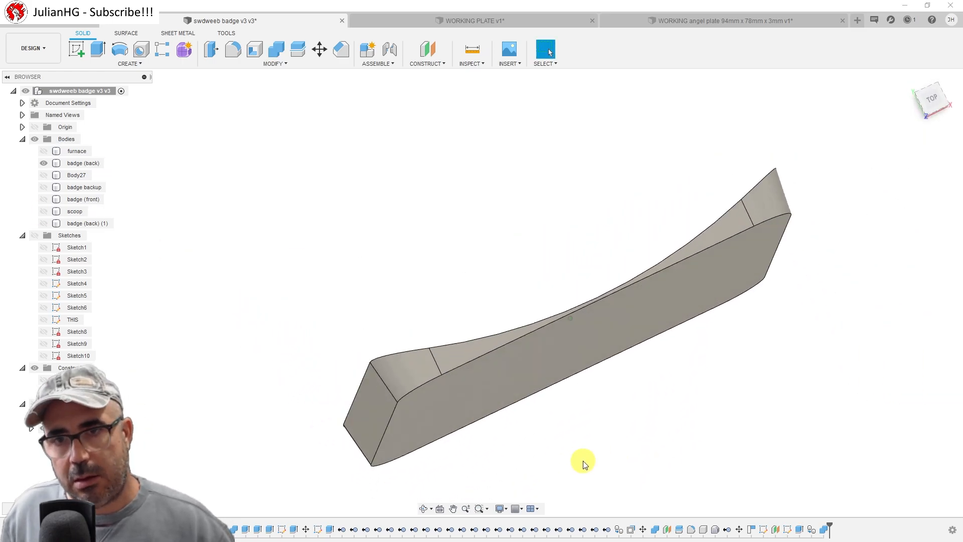
pyautogui.click(43, 200)
pyautogui.rightClick(91, 199)
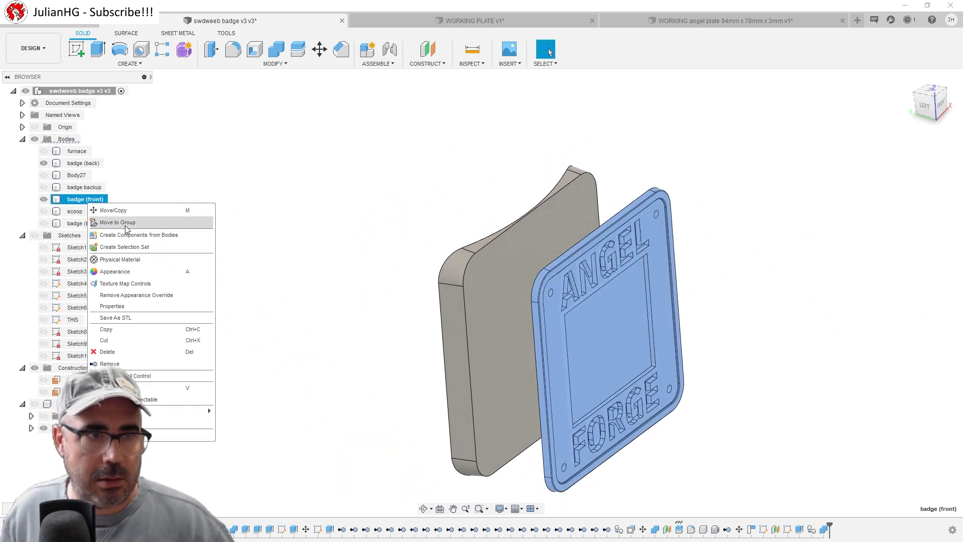
pyautogui.click(125, 318)
pyautogui.moveTo(368, 304)
pyautogui.keyDown('shift'); pyautogui.mouseDown(button='middle')
pyautogui.moveTo(655, 361)
pyautogui.moveTo(580, 283)
pyautogui.moveTo(761, 359)
pyautogui.moveTo(787, 385)
pyautogui.moveTo(790, 273)
pyautogui.mouseUp(button='middle'); pyautogui.keyUp('shift')
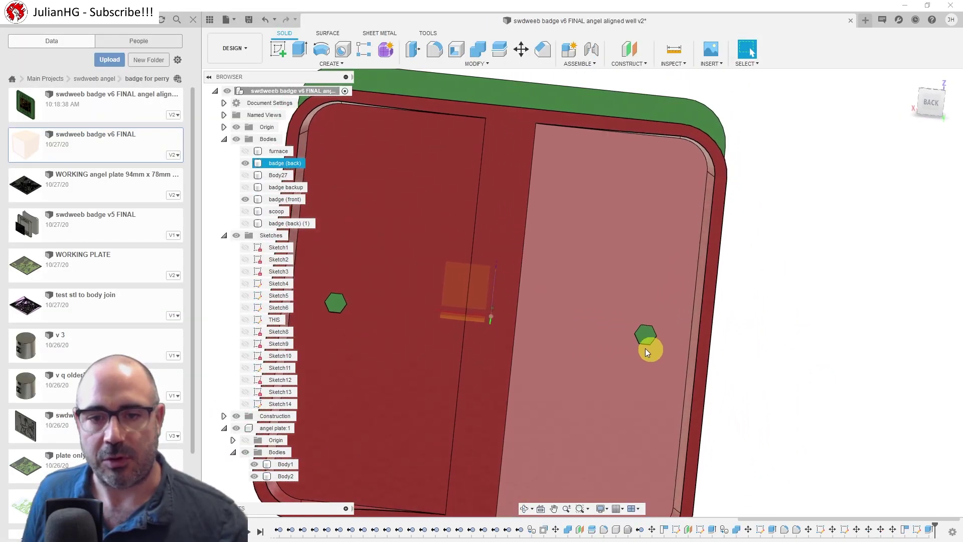
# Orbit to the badge's back, select a hexagonal nut trap and zoom out to see the whole badge
pyautogui.keyDown('shift'); pyautogui.moveTo(673, 348); pyautogui.dragTo(619, 330, button='middle'); pyautogui.keyUp('shift')
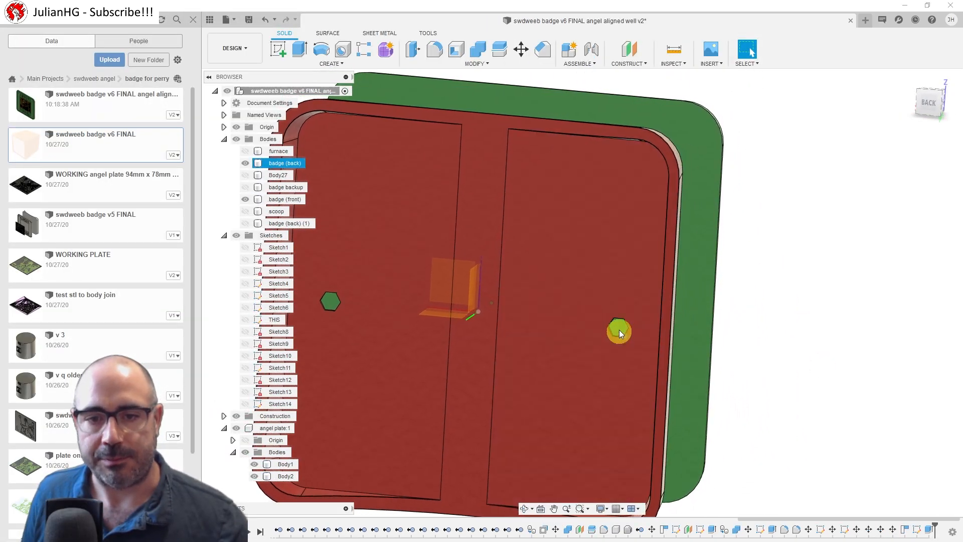
pyautogui.scroll(5, 613, 349)
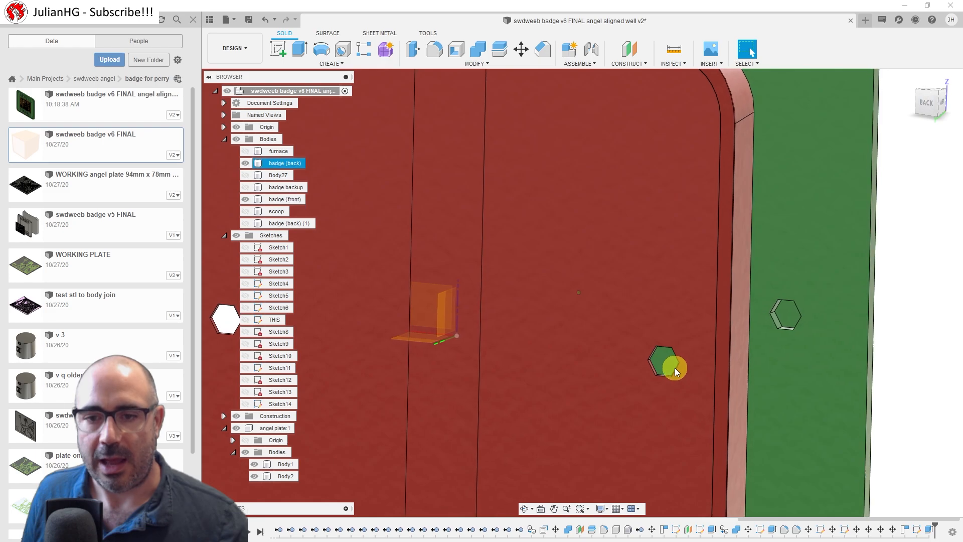
pyautogui.click(654, 362)
pyautogui.keyDown('shift'); pyautogui.moveTo(813, 342); pyautogui.dragTo(717, 395, button='middle'); pyautogui.keyUp('shift')
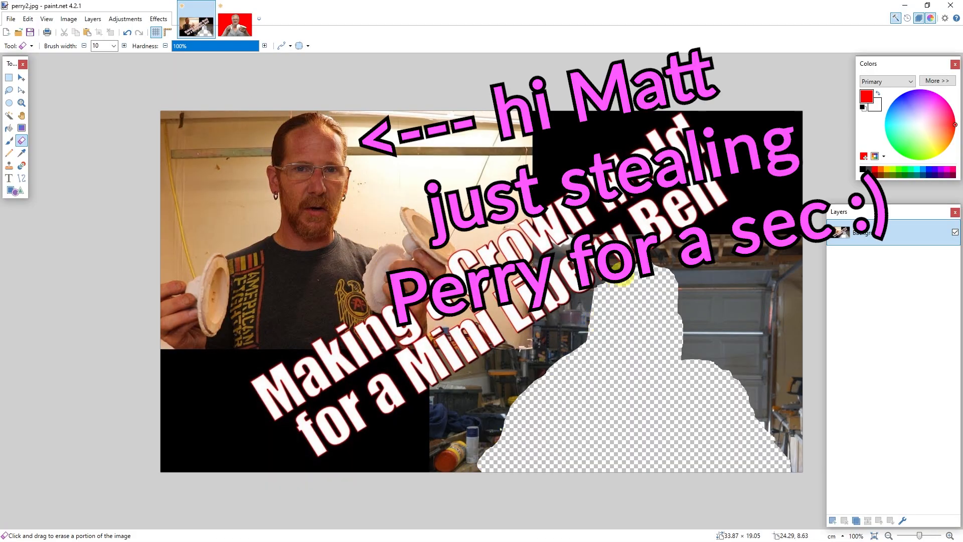
# Close the collage image and open hotdogdog.jpg
pyautogui.click(210, 10)
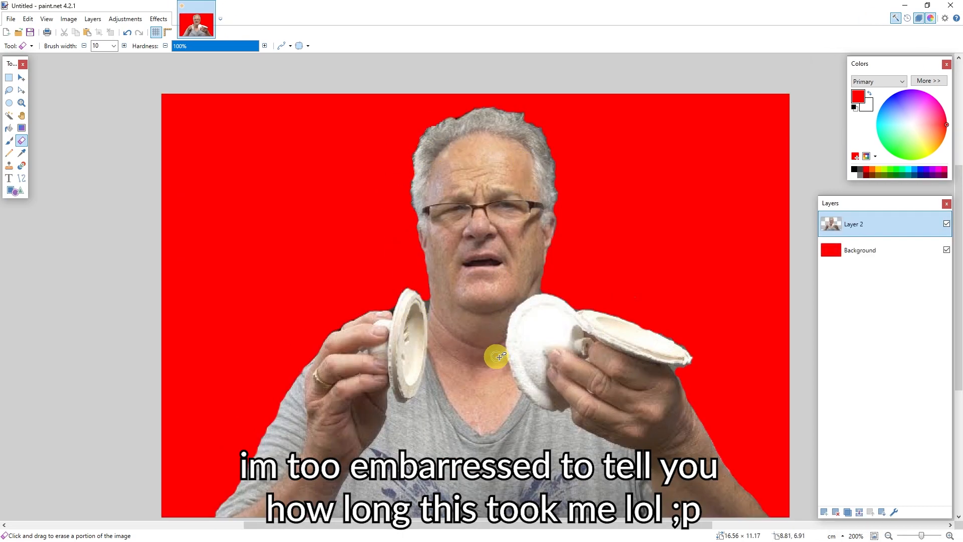
pyautogui.hotkey('ctrl', 'o')
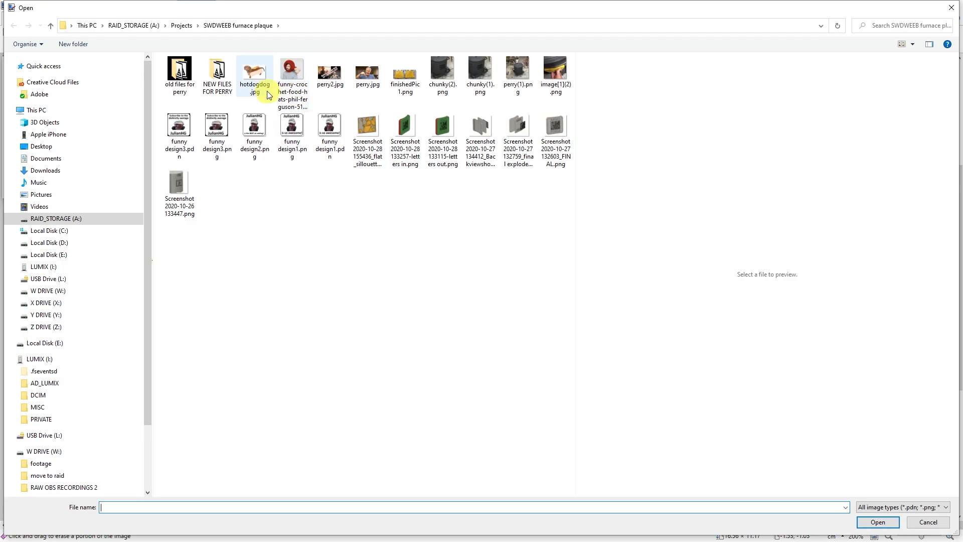
pyautogui.click(257, 78)
pyautogui.click(877, 521)
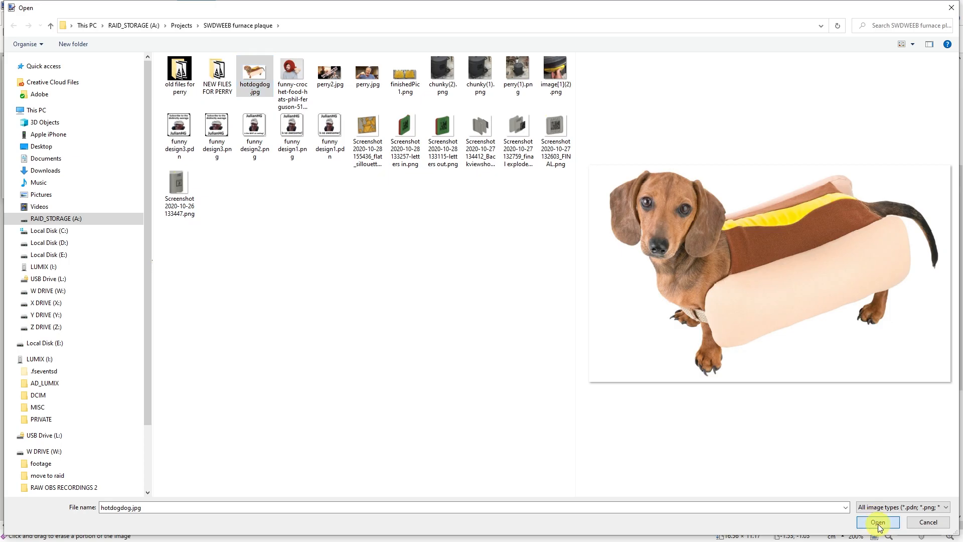
# Magic-wand the dog's white background, move the dog over the man's hands and review the composite at different zooms
pyautogui.click(190, 113)
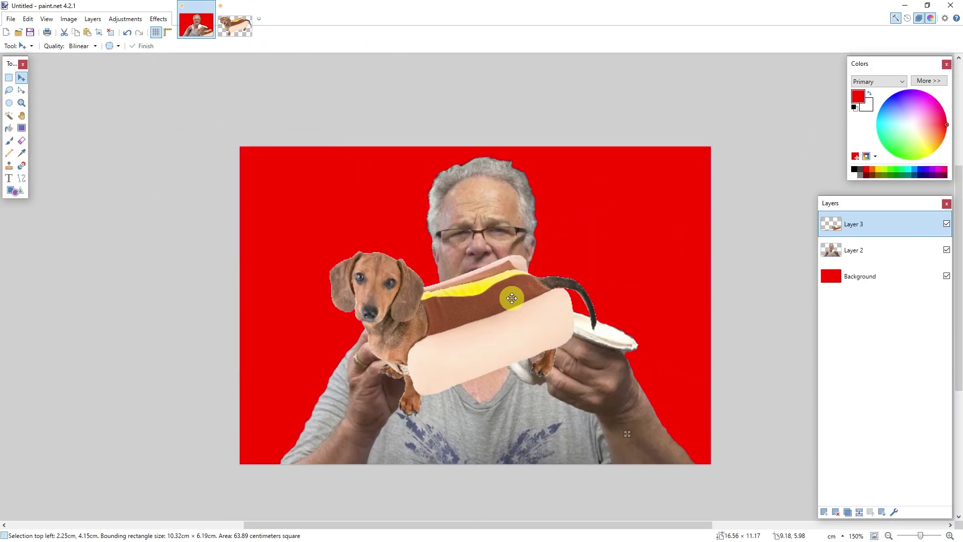
pyautogui.moveTo(507, 304); pyautogui.dragTo(547, 312)
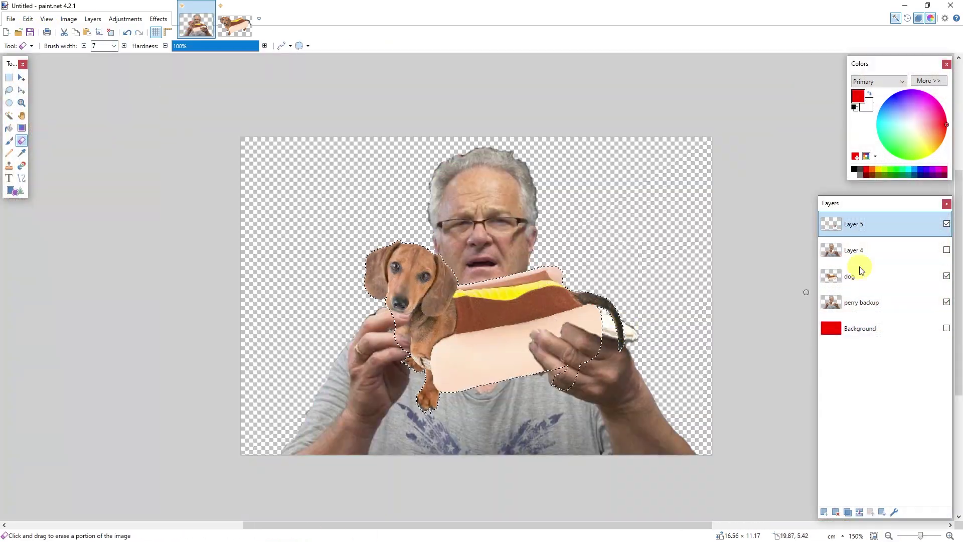
pyautogui.click(860, 302)
pyautogui.click(47, 19)
pyautogui.click(65, 68)
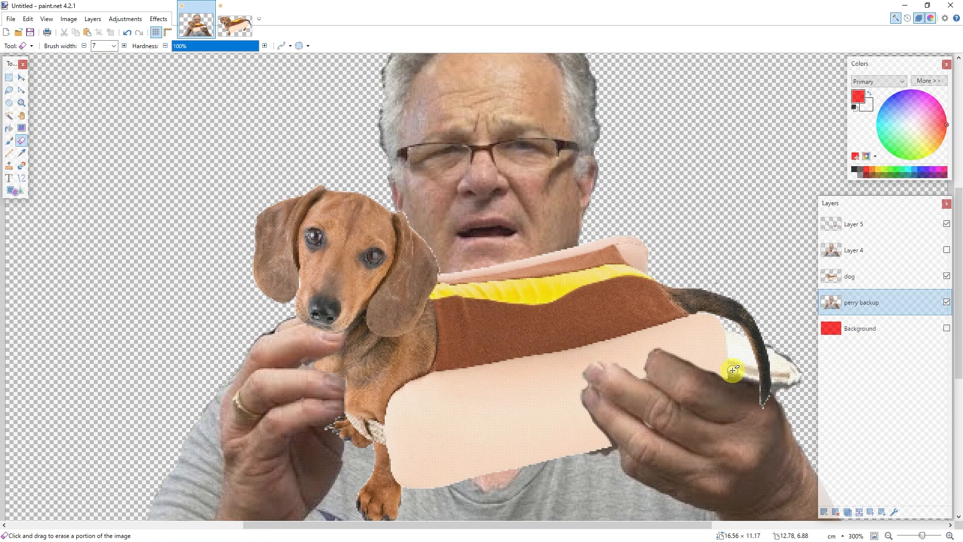
pyautogui.hotkey('ctrl', '-')
pyautogui.hotkey('ctrl', '-')
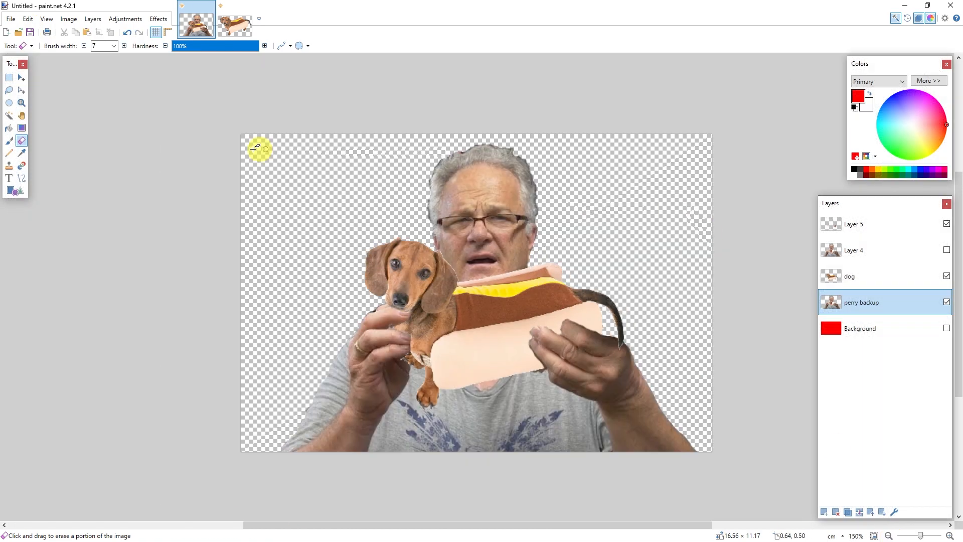
pyautogui.click(11, 18)
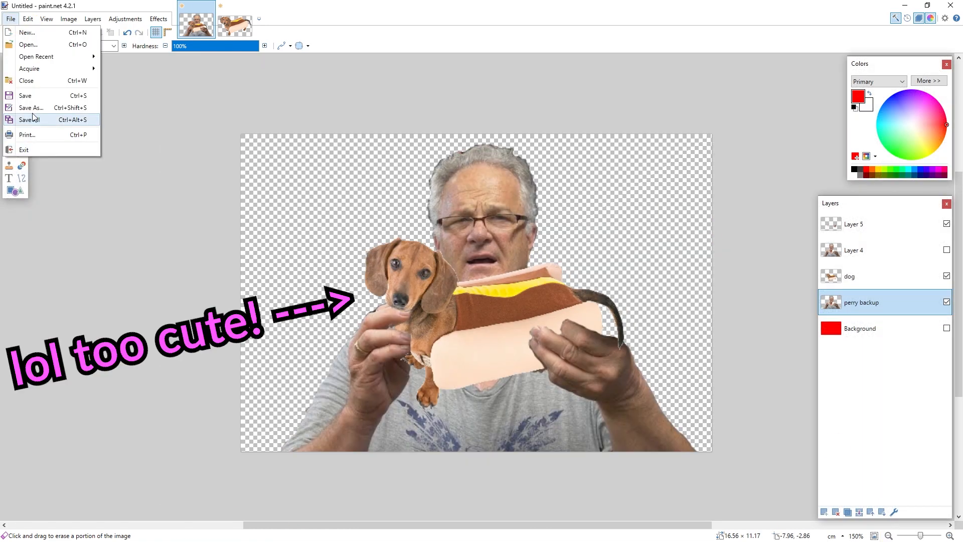